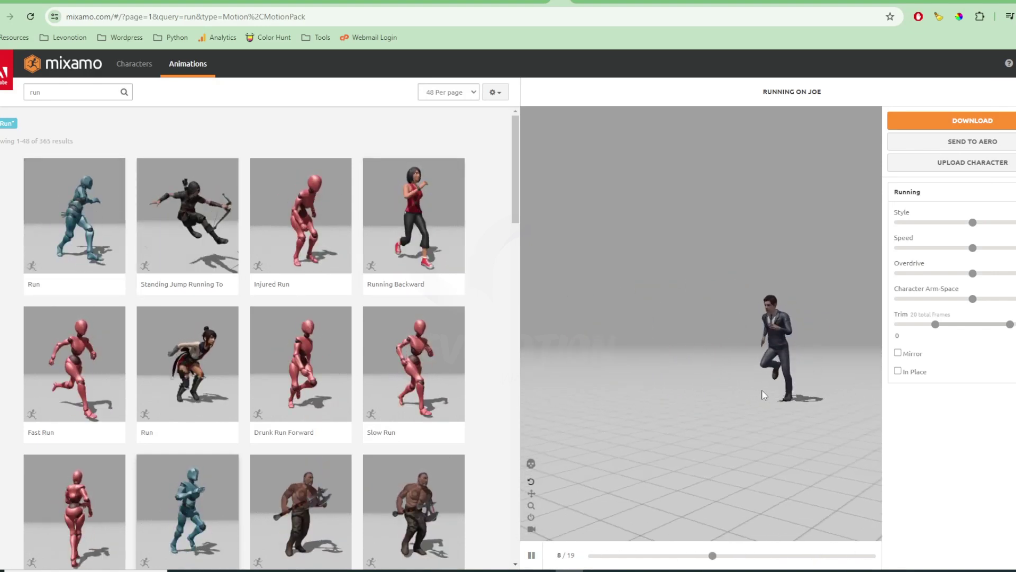
- Set the run's download options to Without Skin and 24 frames per second
mouse_move(764, 382)
mouse_down()
mouse_move(754, 404)
mouse_move(752, 393)
mouse_up()
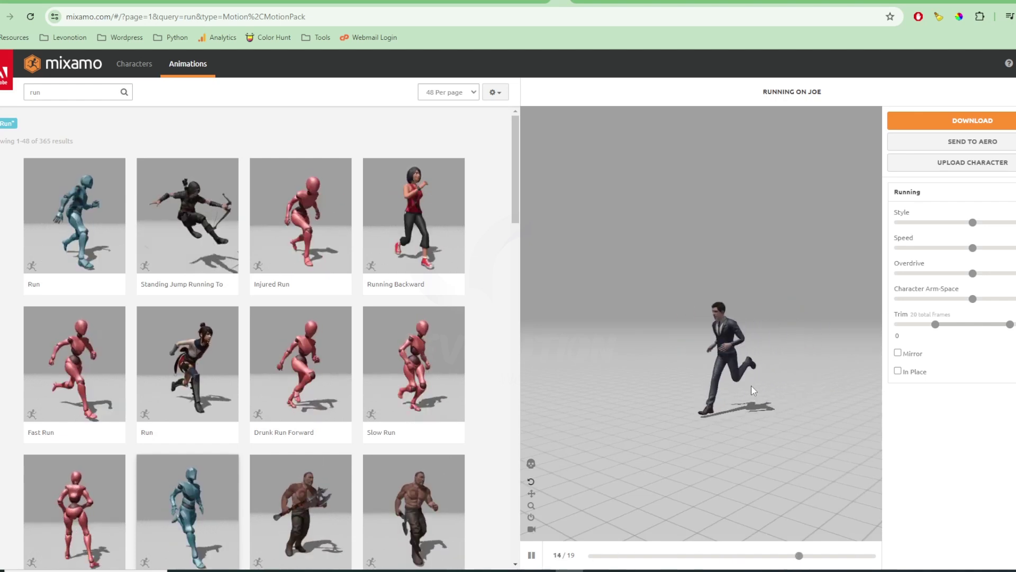
click(943, 124)
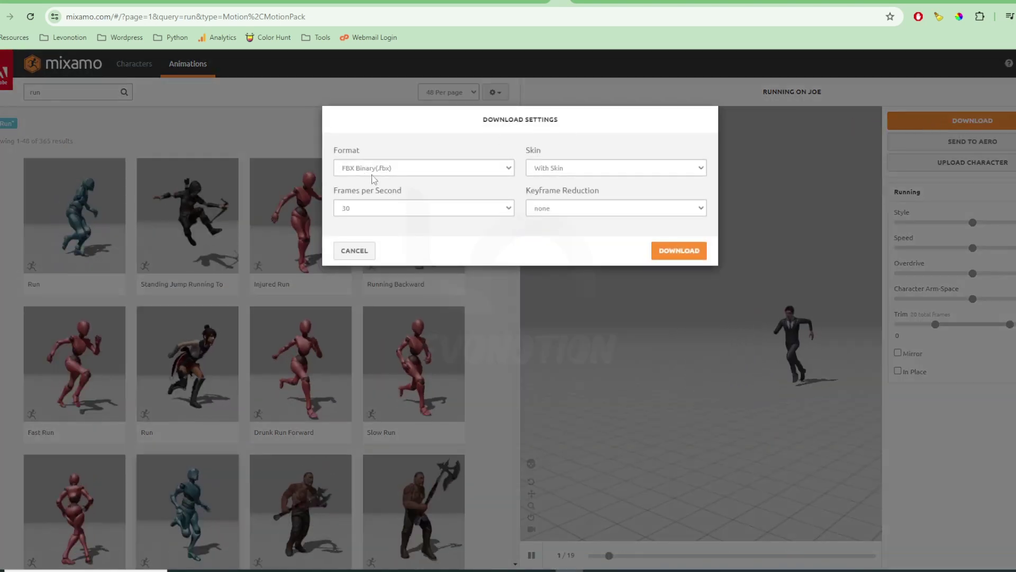
click(564, 169)
click(556, 189)
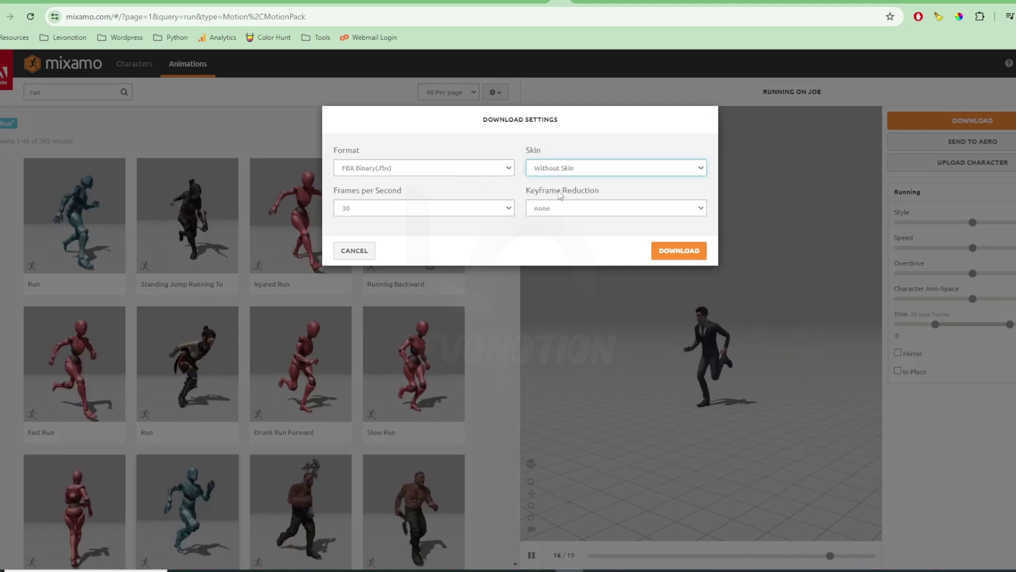
click(495, 215)
click(389, 222)
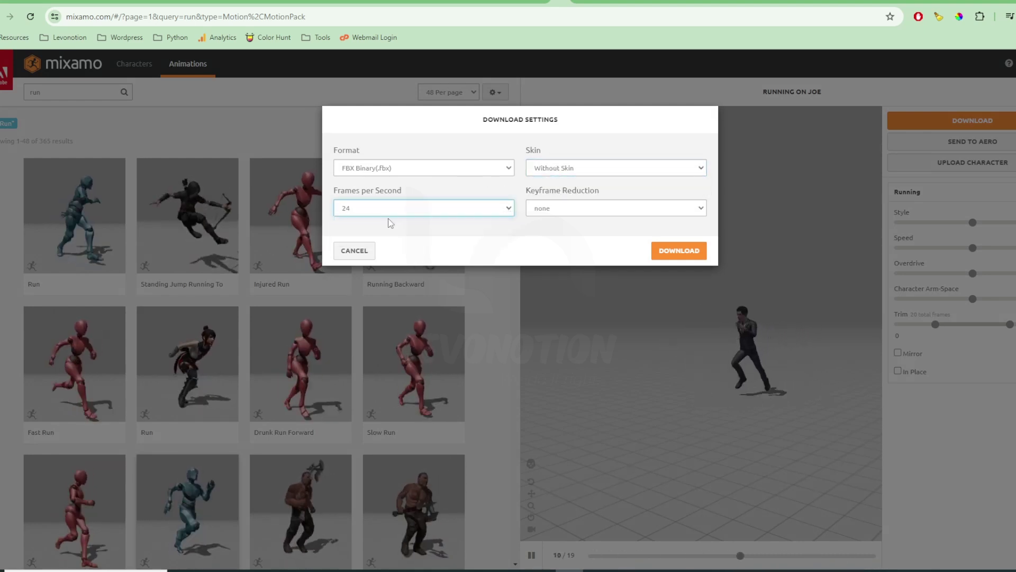
- Download the animation file and delete Blender's default cube
click(679, 250)
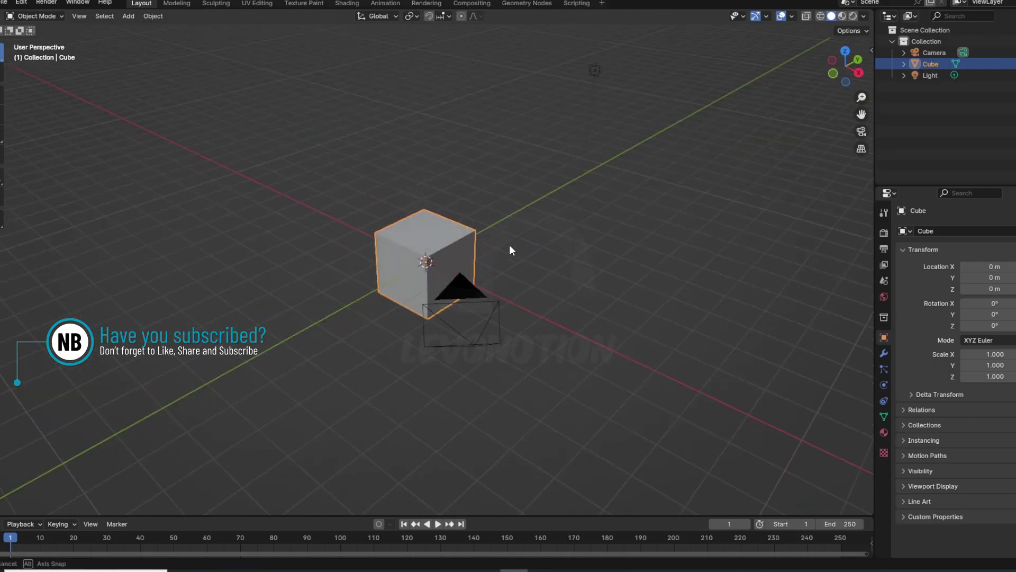
mouse_move(510, 251)
middle_down()
mouse_move(492, 189)
mouse_move(522, 229)
middle_up()
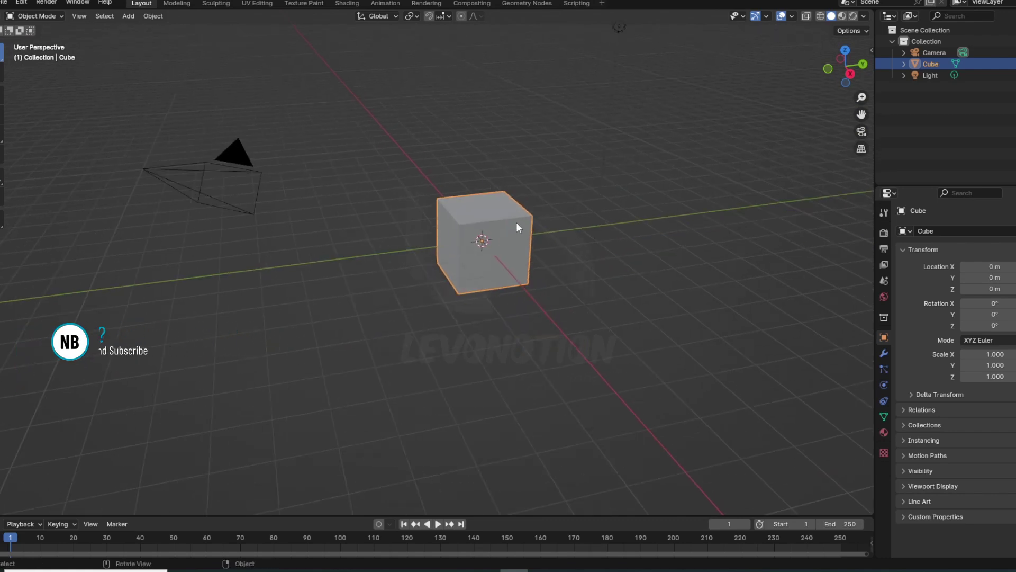
key(Delete)
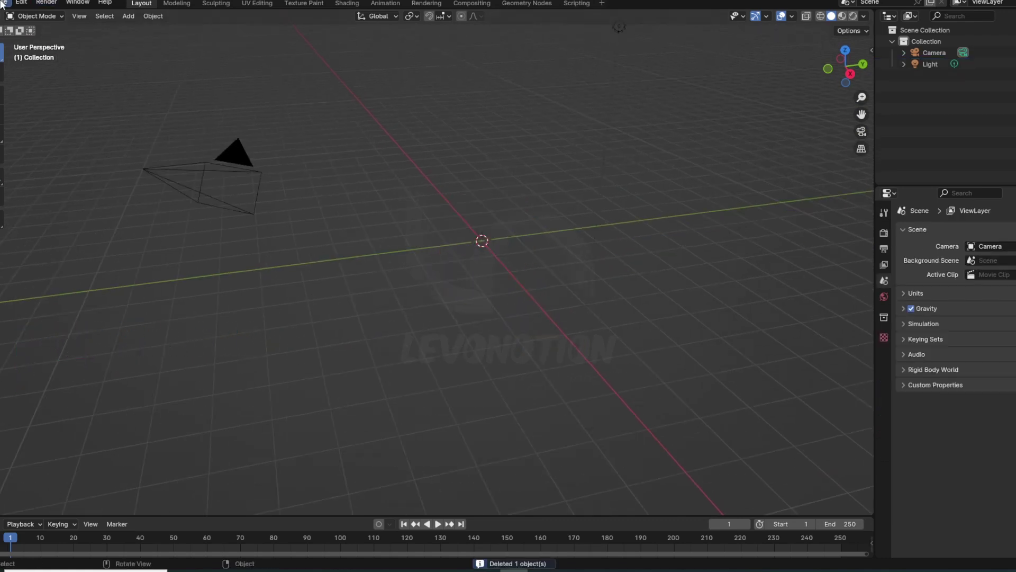
- Import Downloads/Running.fbx with Ignore Leaf Bones and Automatic Bone Orientation enabled
click(4, 4)
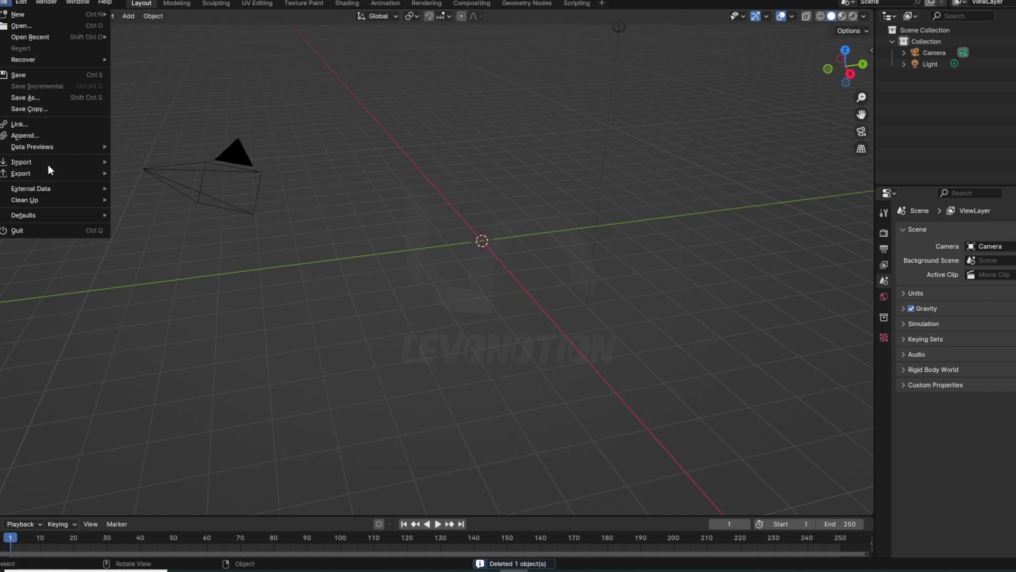
mouse_move(21, 161)
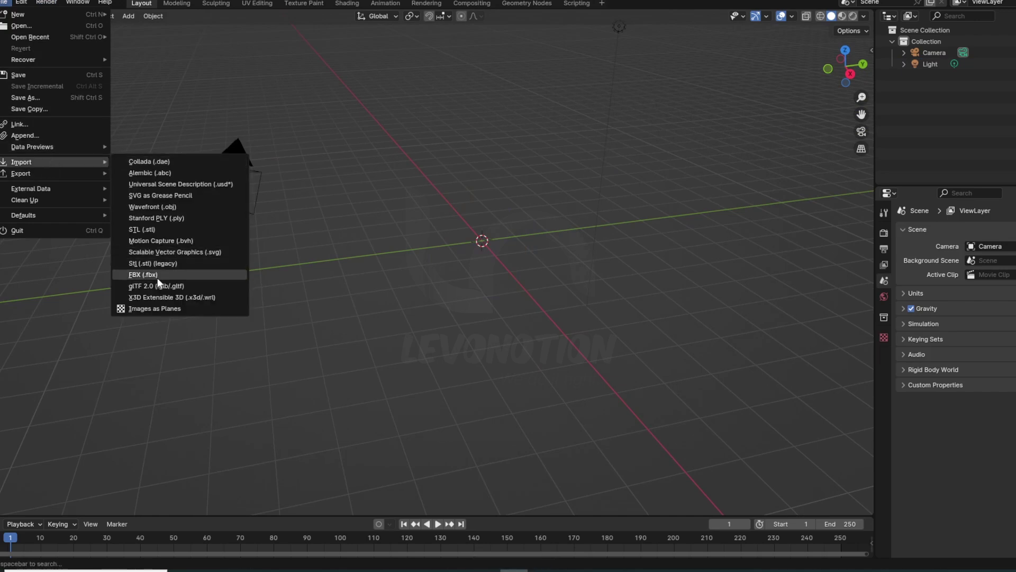
click(157, 275)
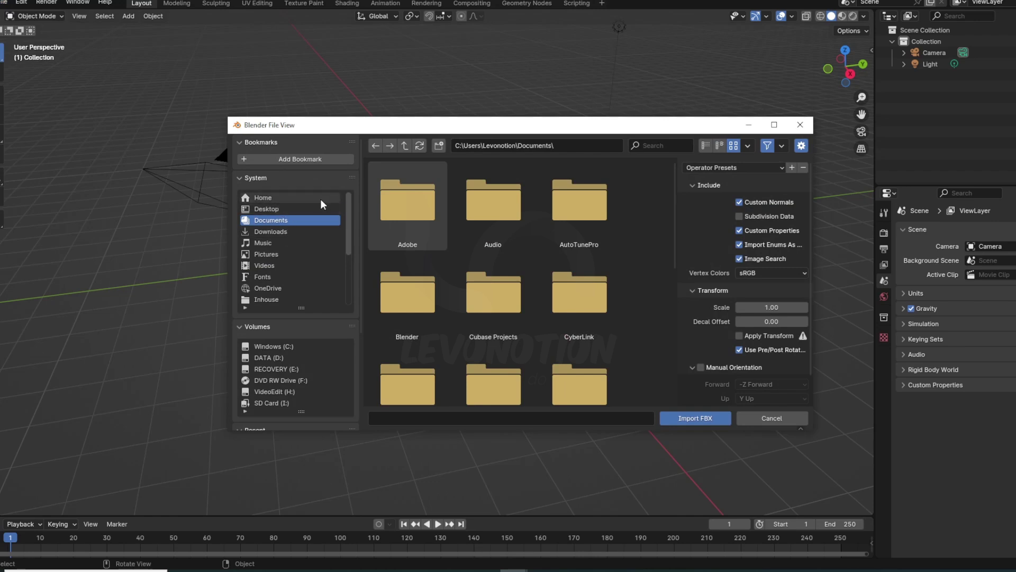
click(271, 231)
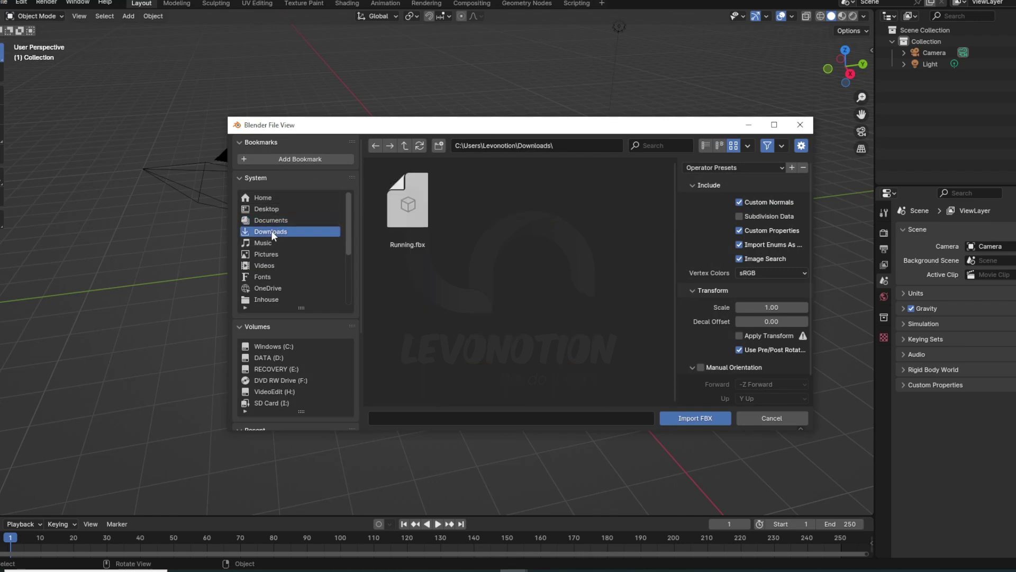
click(409, 209)
scroll(698, 322, down, 2)
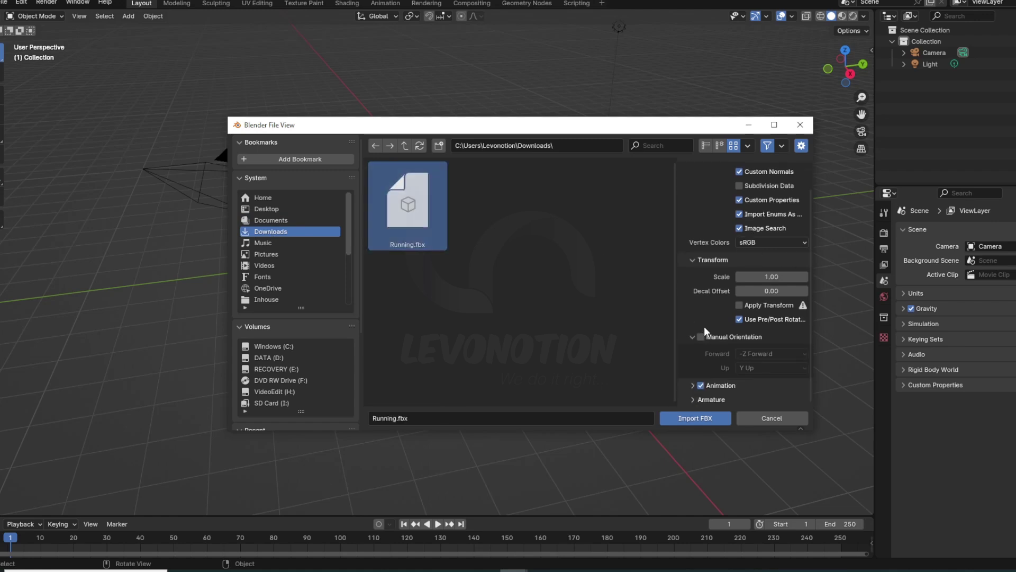
click(694, 399)
scroll(704, 389, down, 4)
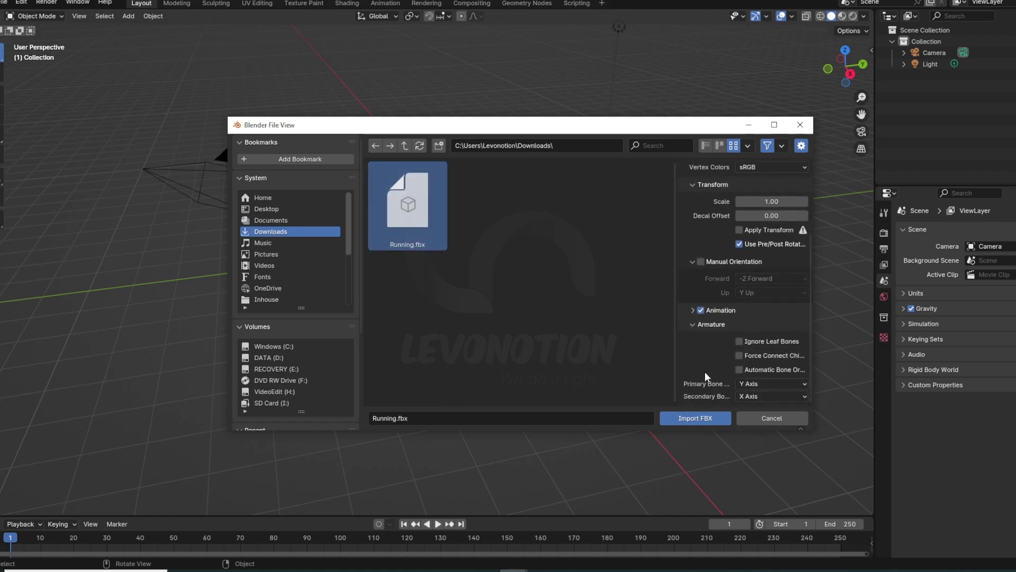
click(741, 341)
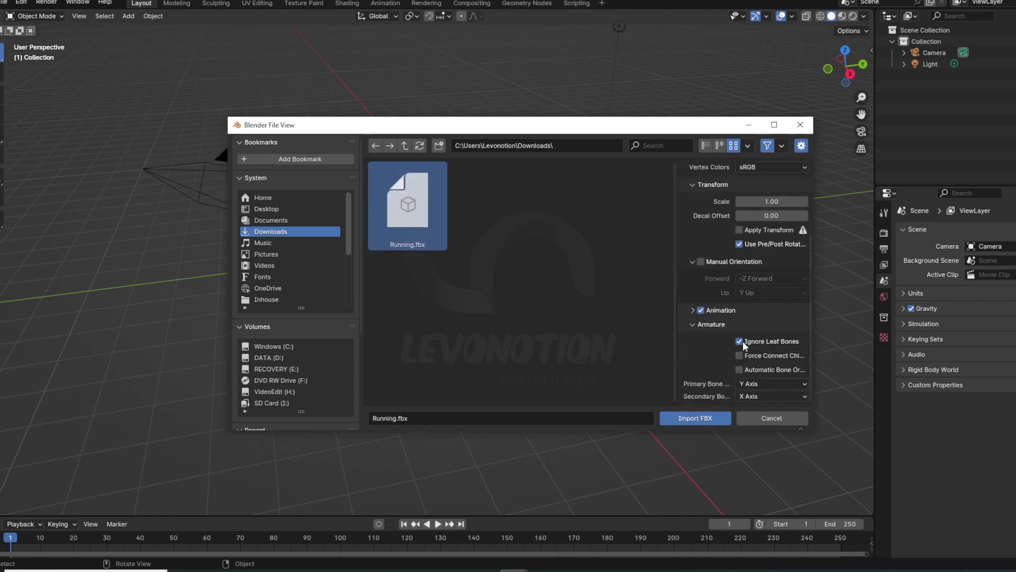
click(738, 369)
drag(675, 343, 612, 350)
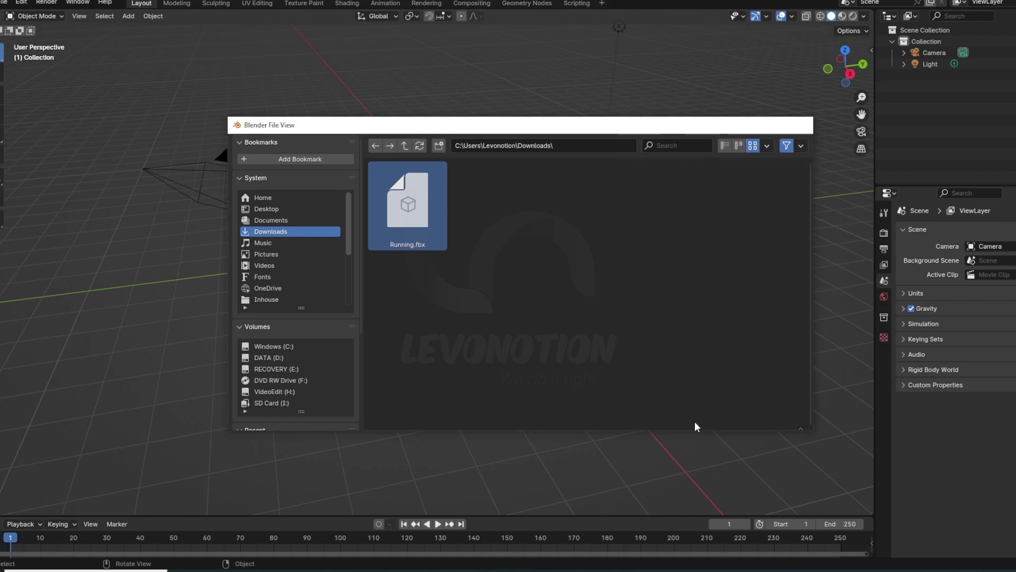
click(694, 418)
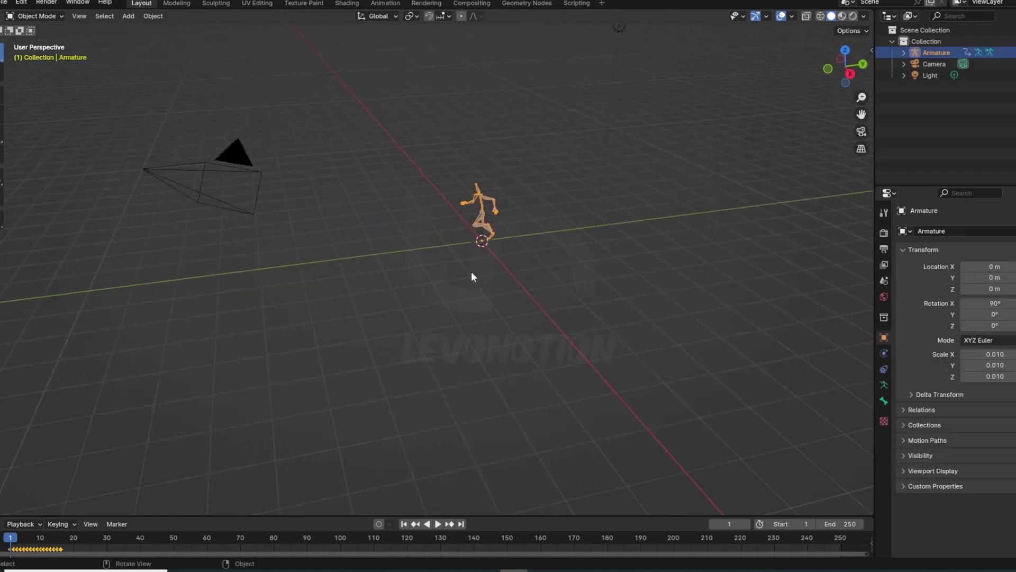
key(space)
middle_drag(471, 270, 425, 291)
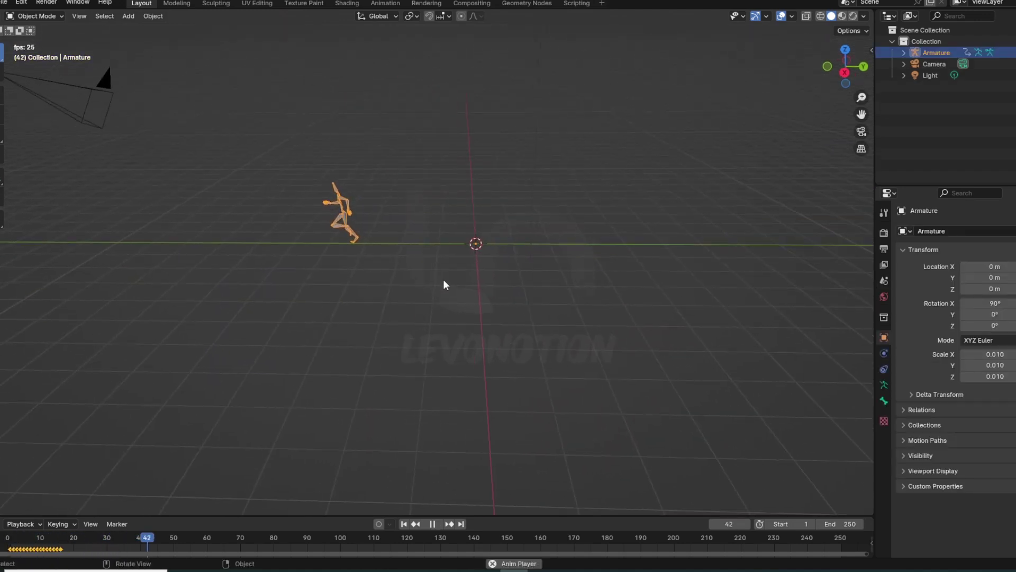
click(433, 523)
click(406, 523)
key(space)
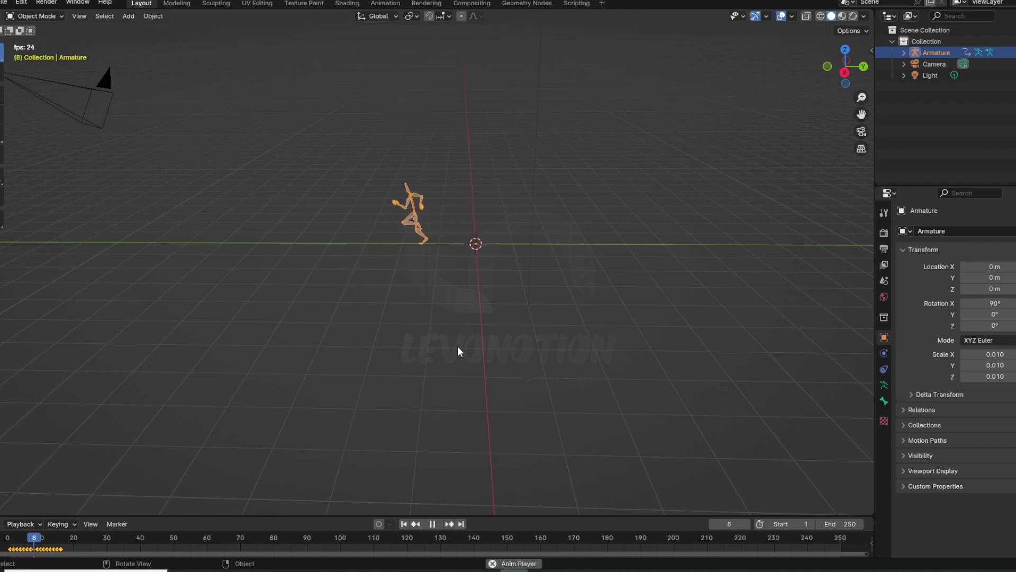
key(space)
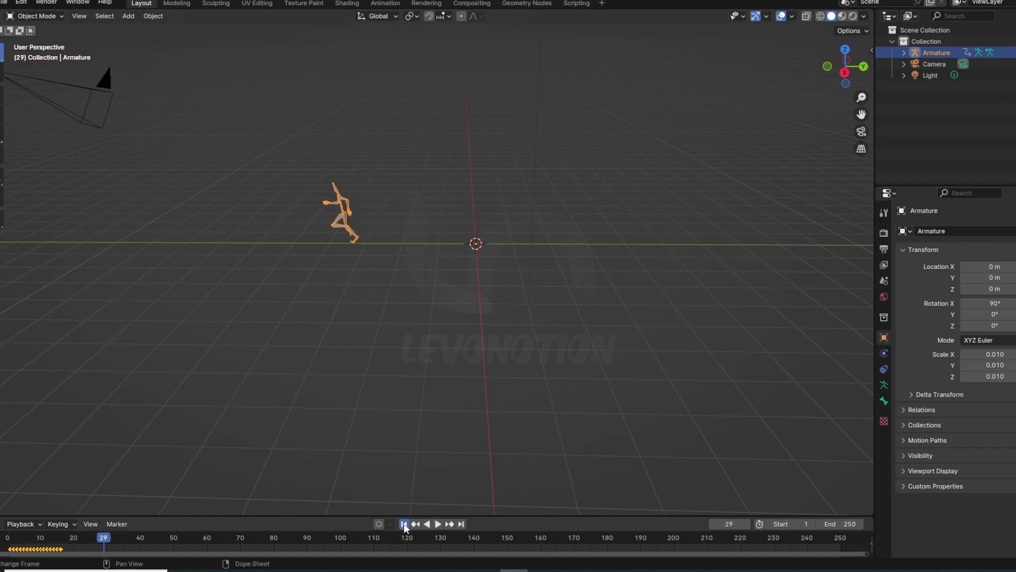
click(406, 523)
key(space)
key(space)
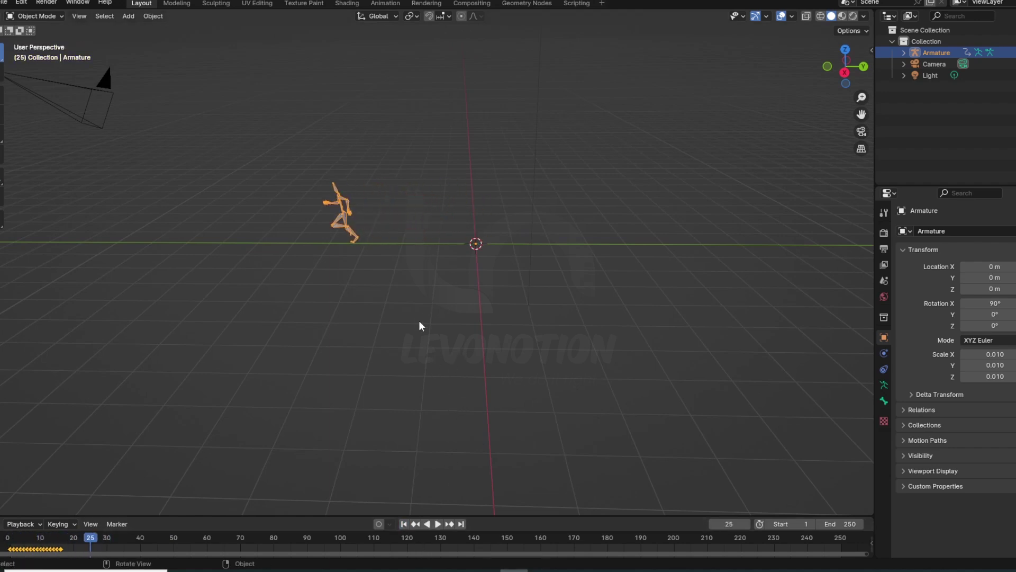
mouse_move(418, 321)
middle_down()
mouse_move(654, 367)
mouse_move(659, 353)
middle_up()
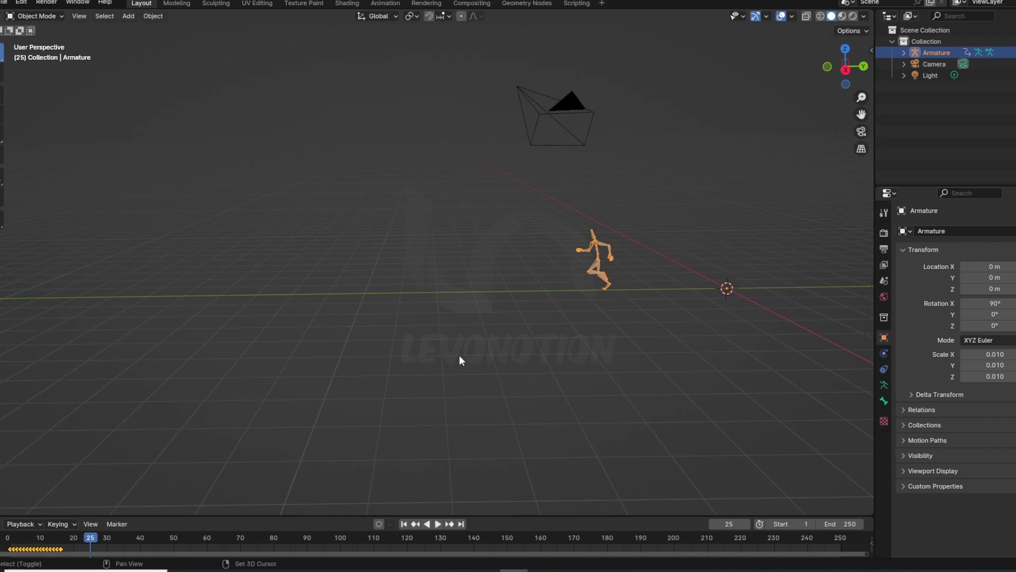
middle_drag(464, 360, 505, 357)
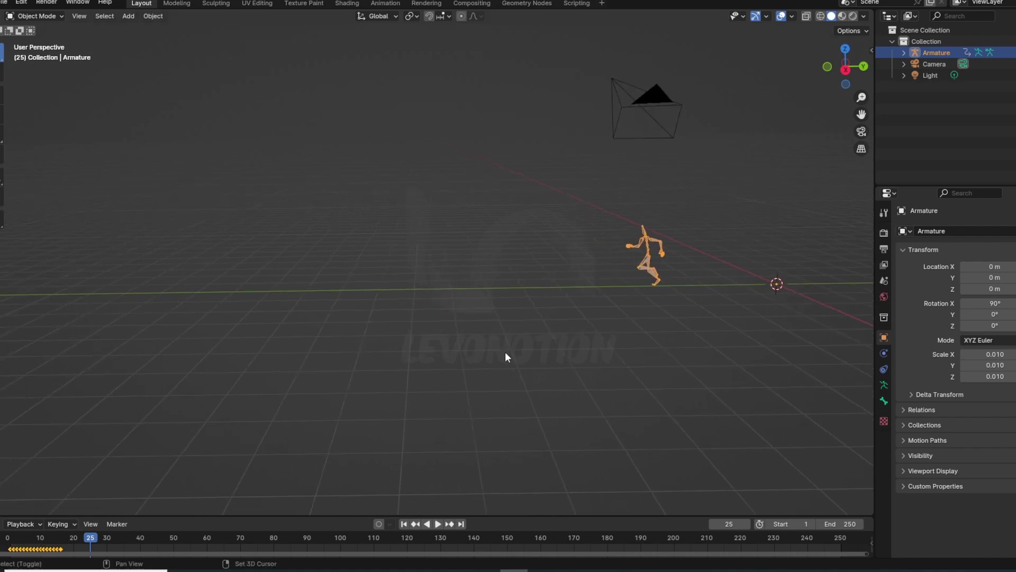
- Review the imported run in the Animation workspace, scrubbing and briefly playing it
click(383, 4)
mouse_move(414, 199)
middle_down()
mouse_move(598, 207)
mouse_move(572, 213)
mouse_move(605, 191)
mouse_move(613, 245)
middle_up()
scroll(195, 470, up, 3)
middle_drag(195, 469, 468, 453)
scroll(256, 446, up, 2)
middle_drag(256, 446, 471, 473)
scroll(498, 449, up, 1)
scroll(497, 449, up, 1)
scroll(372, 433, up, 2)
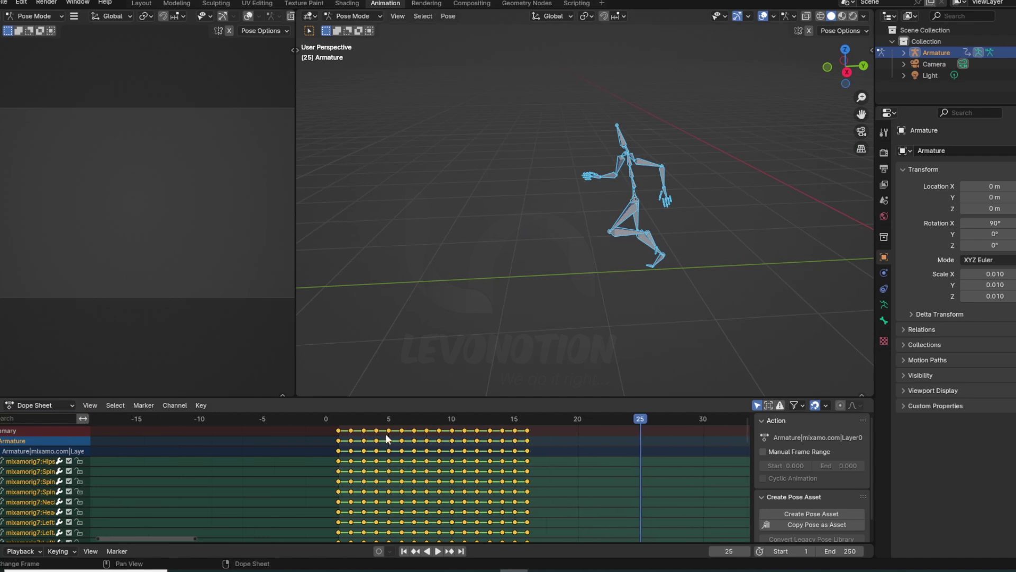
mouse_move(335, 420)
mouse_down()
mouse_move(527, 426)
mouse_move(438, 426)
mouse_up()
key(space)
key(space)
middle_drag(680, 266, 607, 267)
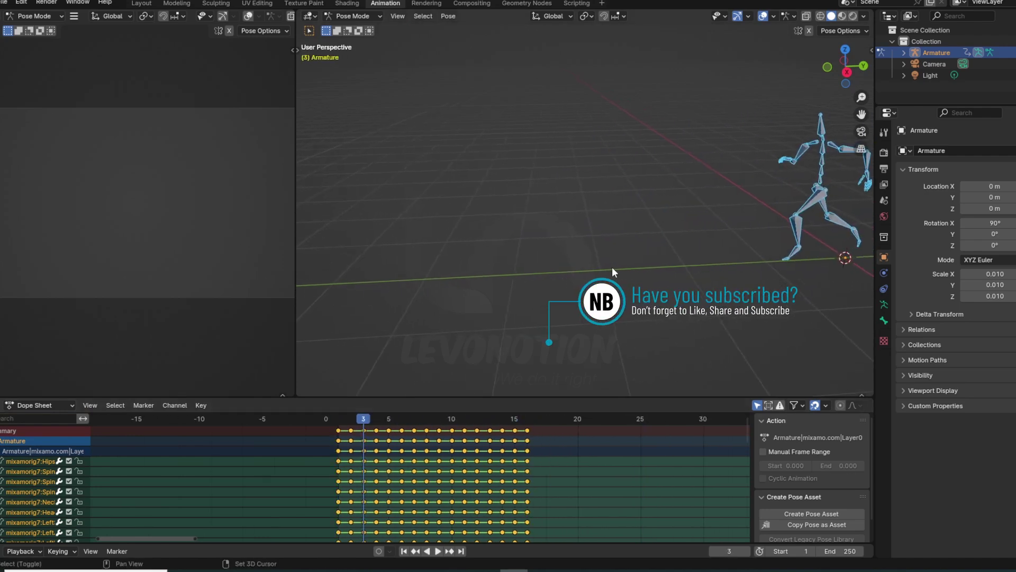
key(space)
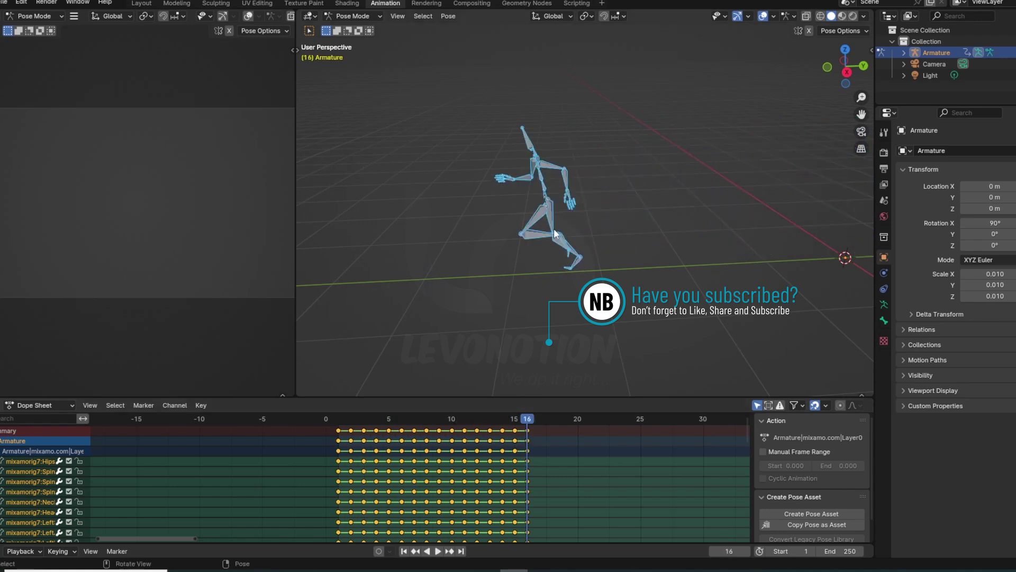
- Select the Hips bone and try moving it within the YZ plane
click(546, 193)
mouse_move(614, 177)
middle_down()
mouse_move(658, 241)
mouse_move(637, 209)
mouse_move(685, 229)
middle_up()
scroll(646, 217, up, 3)
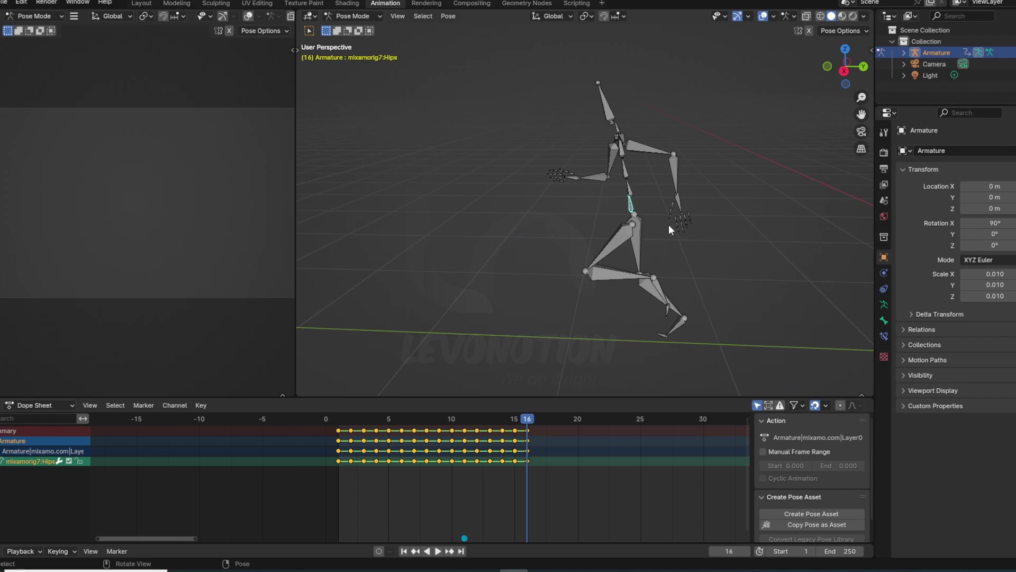
key(g)
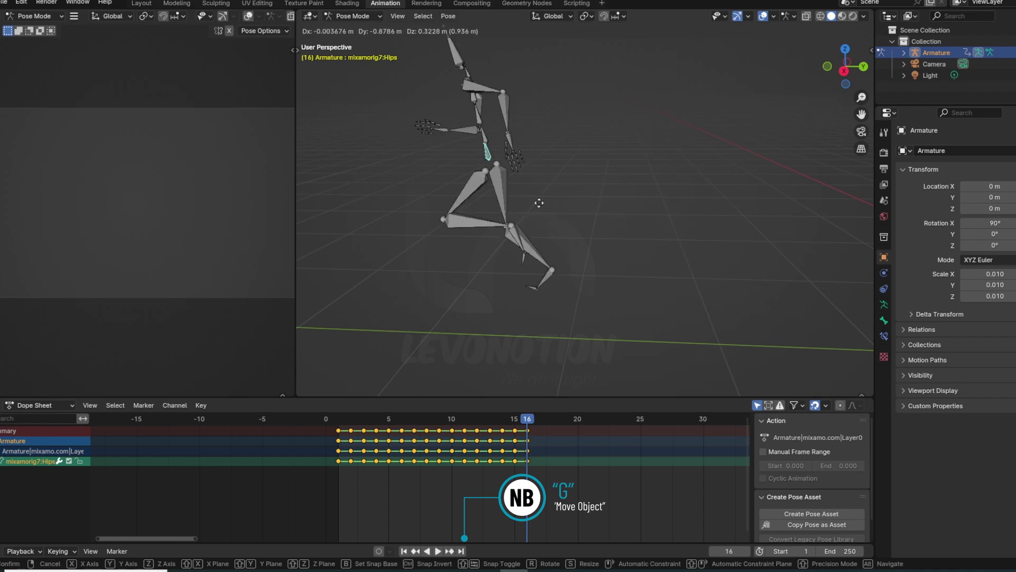
click(596, 209)
key(t)
key(shift+space)
key(g)
mouse_move(657, 187)
mouse_down()
mouse_move(594, 163)
mouse_move(649, 159)
mouse_up()
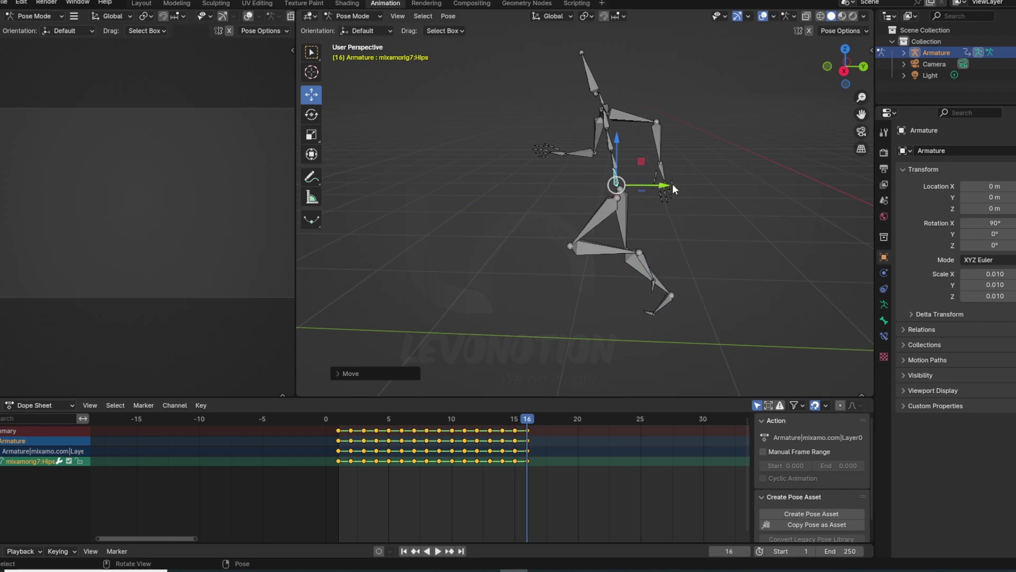
- Cancel the hip move to restore the keyed pose, return to frame 1 and frame the hip
click(529, 419)
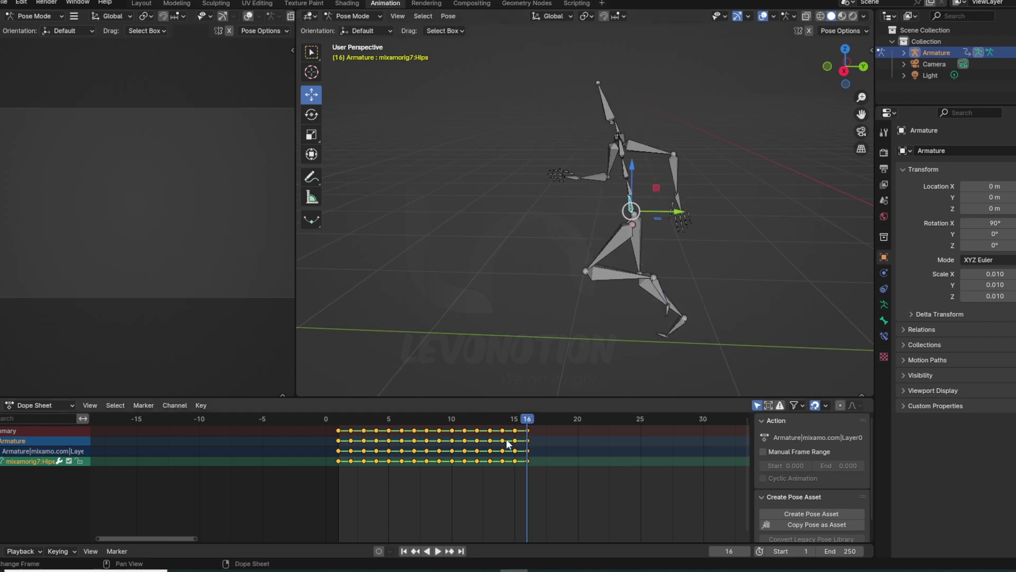
click(404, 550)
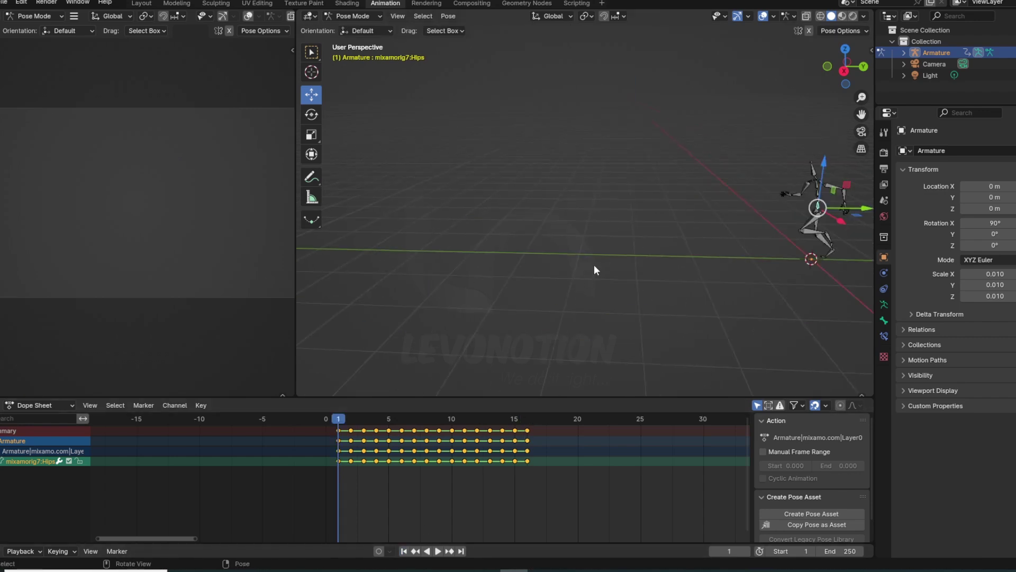
key(KP_Decimal)
scroll(607, 263, down, 6)
scroll(642, 265, up, 2)
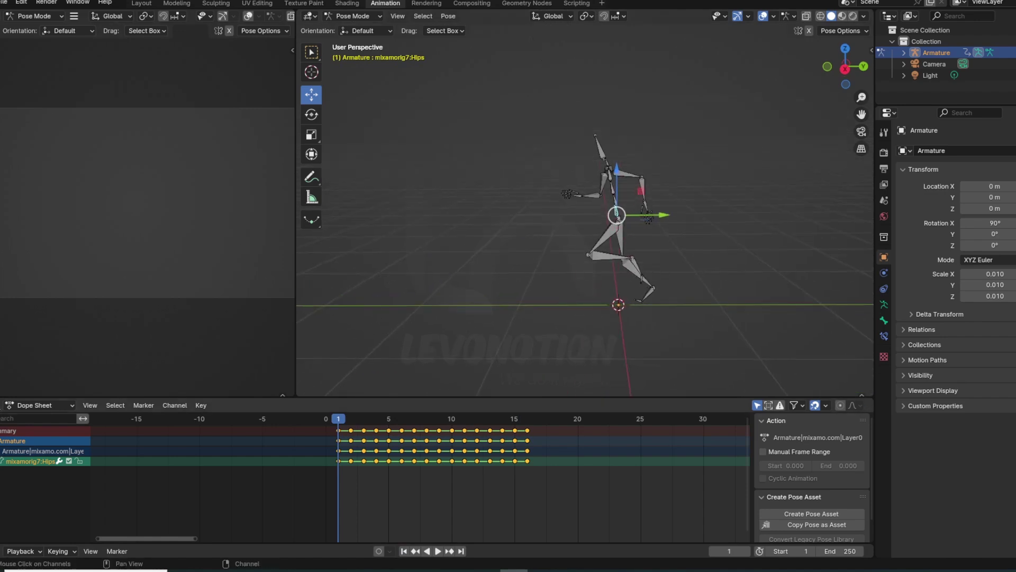
click(12, 406)
- Isolate the Hips Y Location curve in the Graph Editor and shift its keys vertically
click(133, 462)
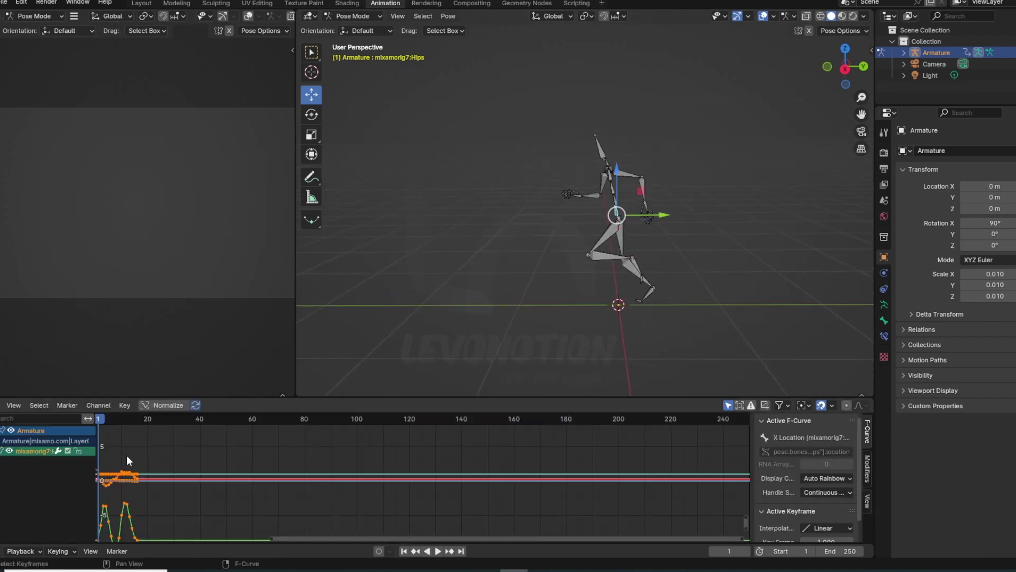
click(4, 450)
click(23, 470)
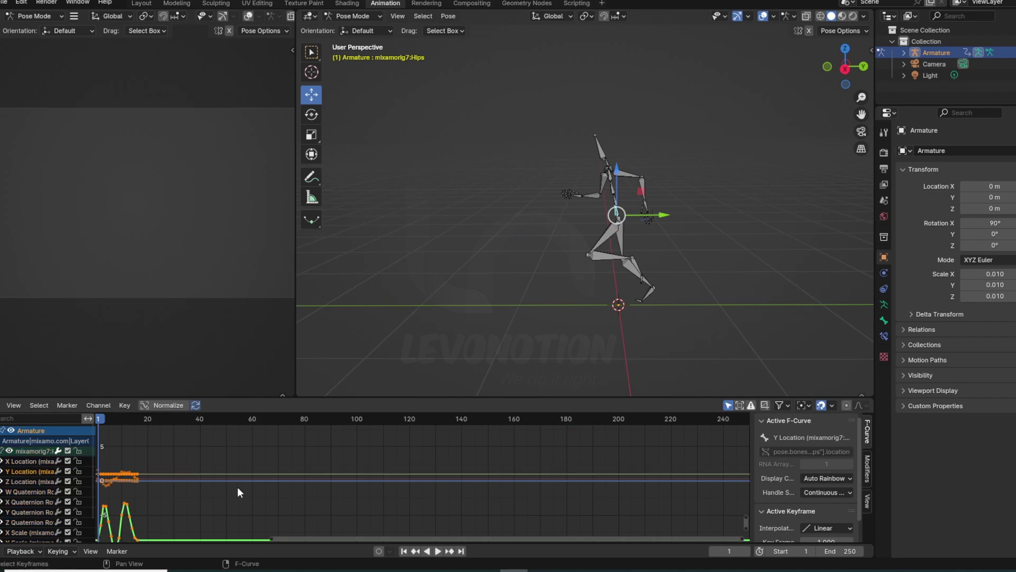
key(shift+h)
middle_drag(222, 486, 459, 452)
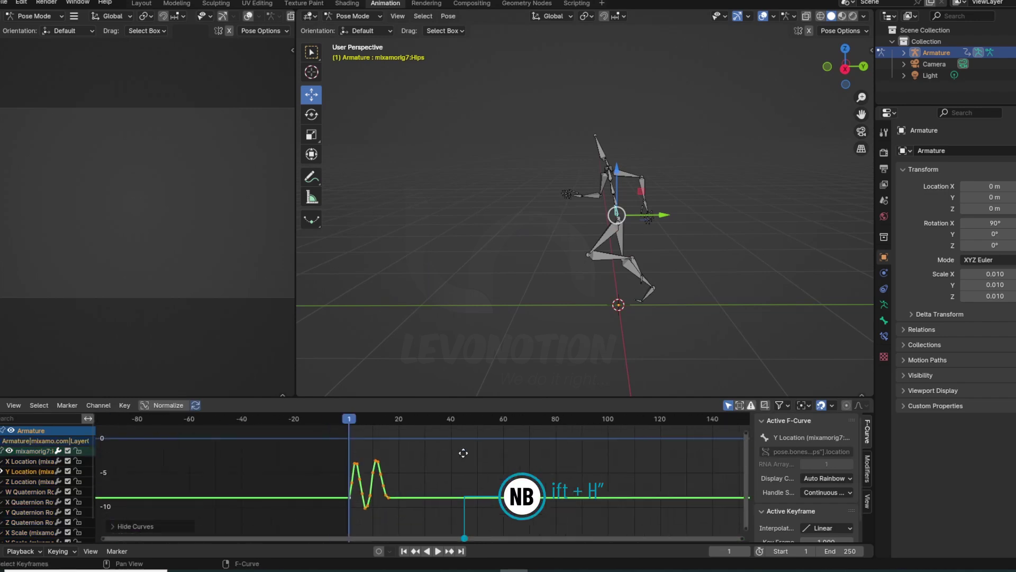
scroll(417, 499, up, 4)
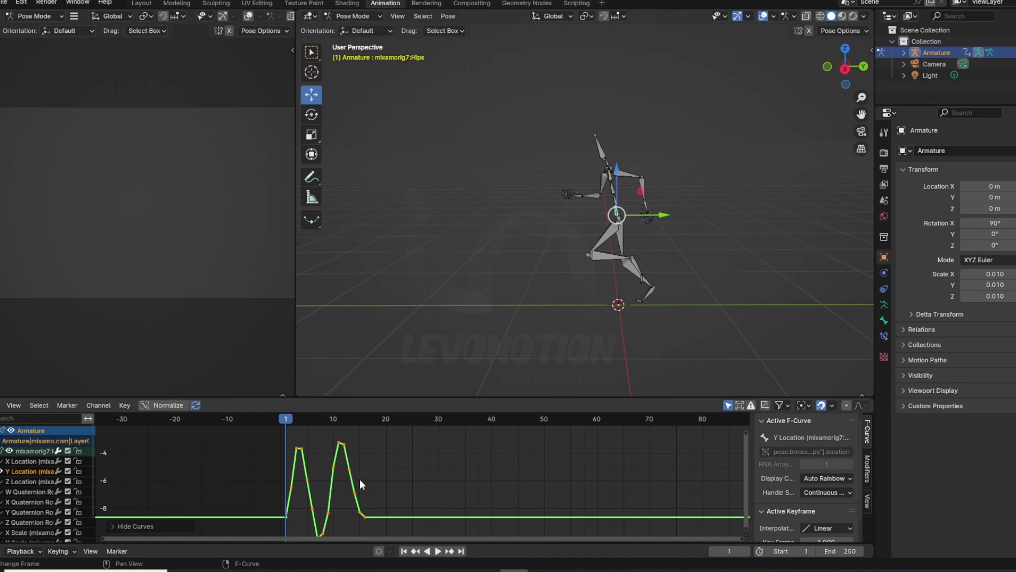
key(g)
key(y)
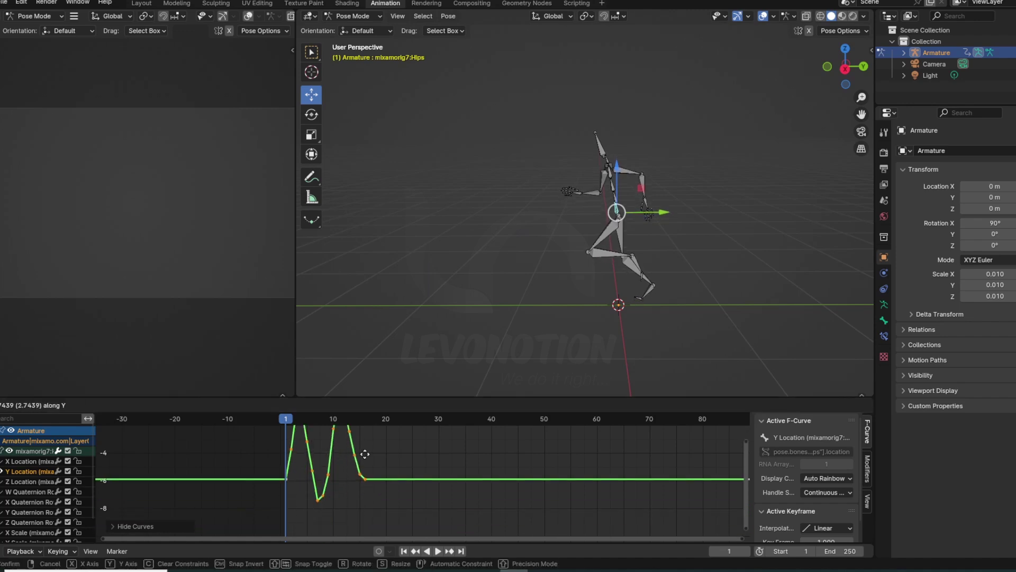
click(381, 472)
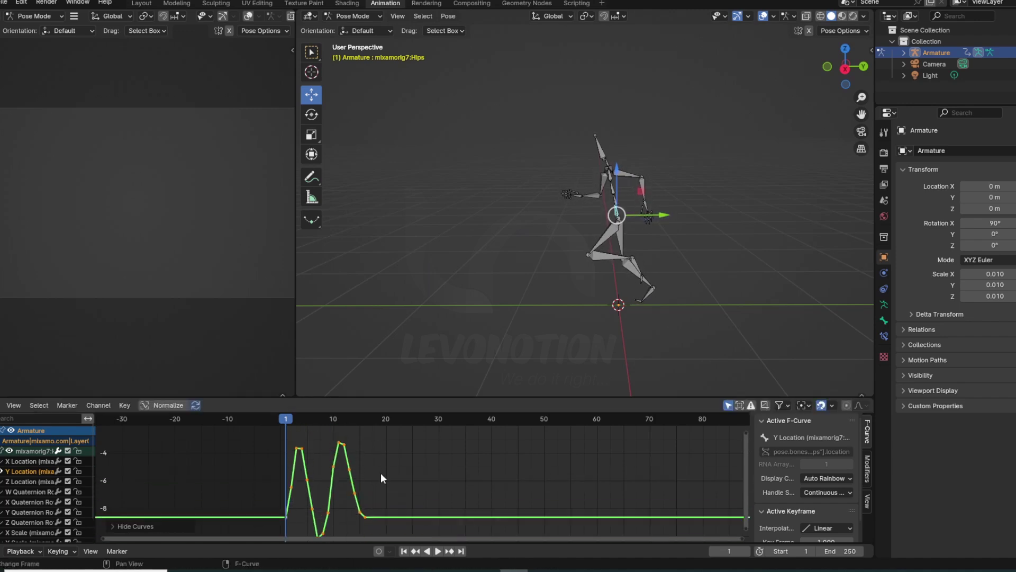
- Switch to the Z Location curve, fit it in view and move it vertically
click(27, 481)
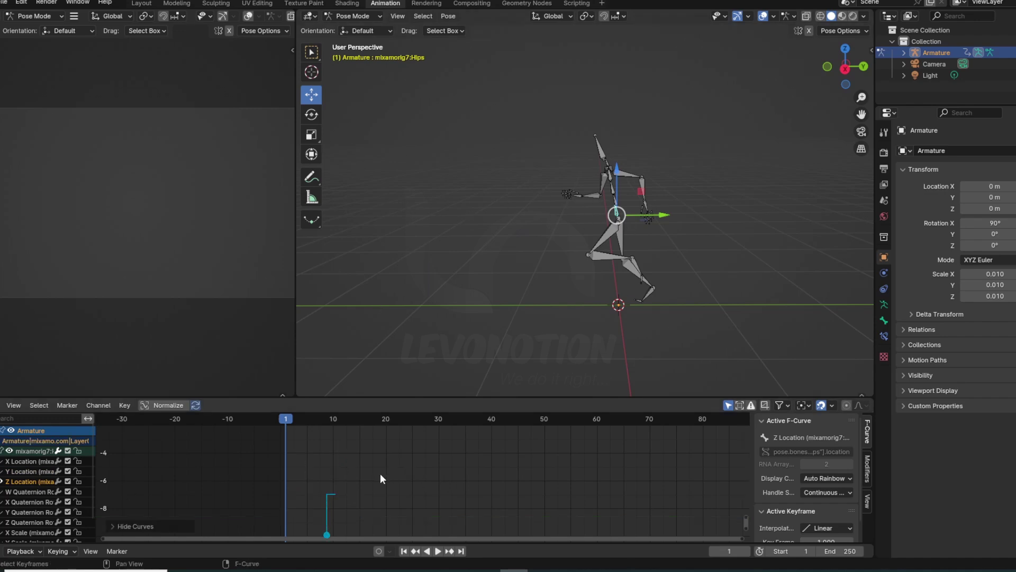
key(Home)
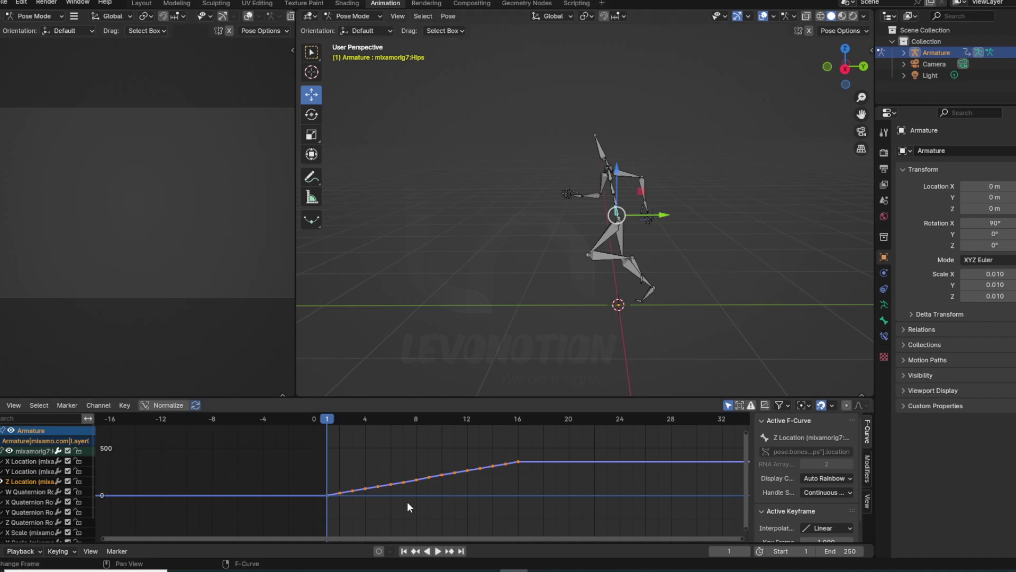
key(g)
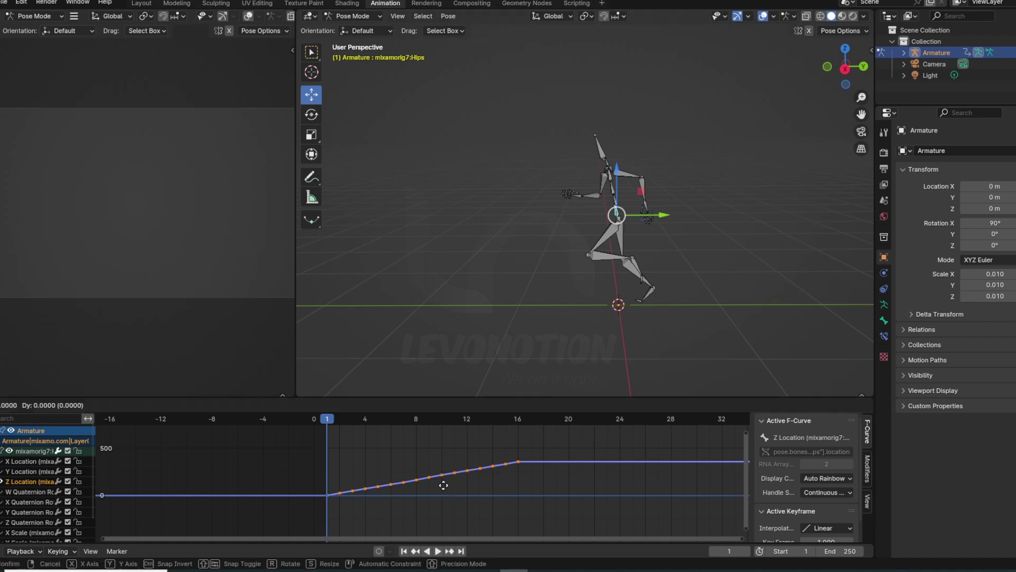
key(y)
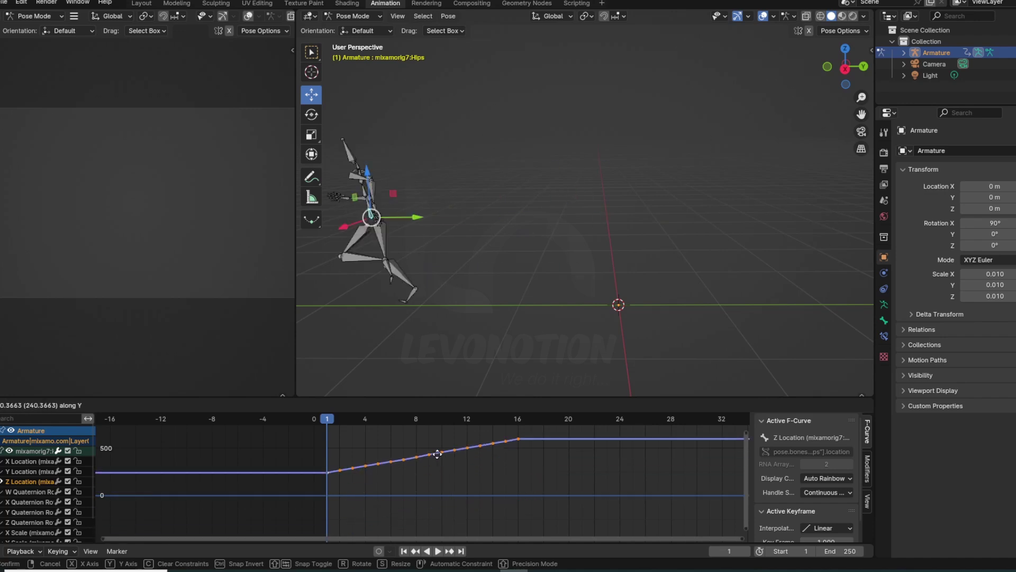
click(449, 495)
scroll(443, 492, down, 2)
scroll(443, 491, up, 2)
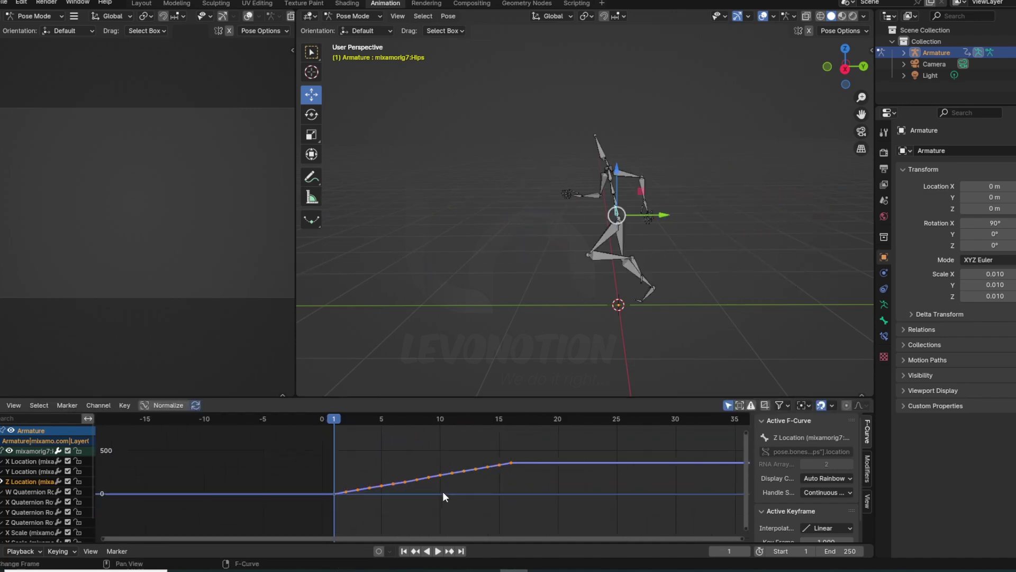
- Box-select the Z Location keyframes from frame 1 up to frame 16
click(487, 430)
drag(503, 489, 346, 471)
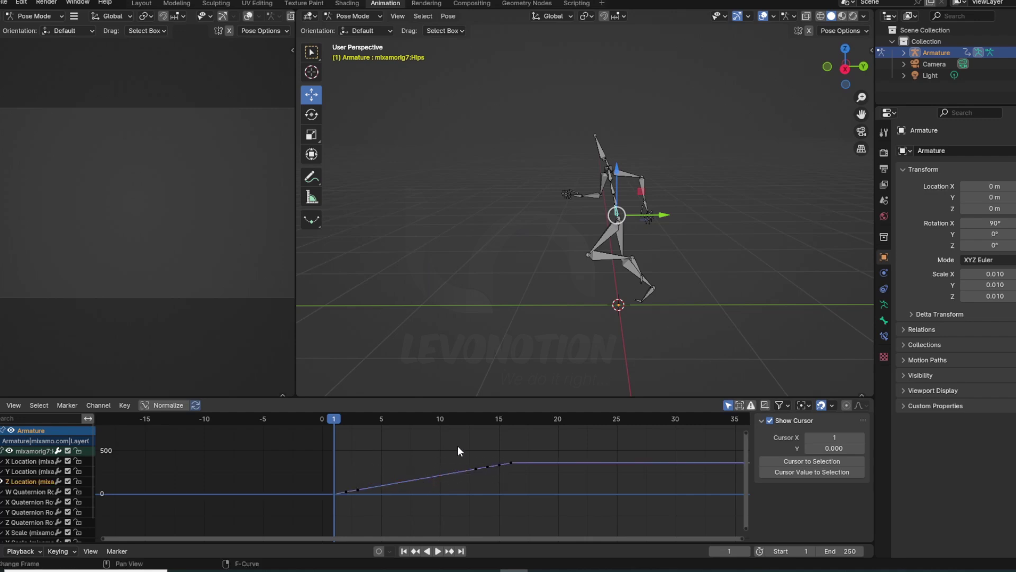
drag(457, 450, 504, 489)
mouse_move(387, 467)
mouse_down()
mouse_move(374, 492)
mouse_move(344, 505)
mouse_up()
drag(548, 439, 295, 524)
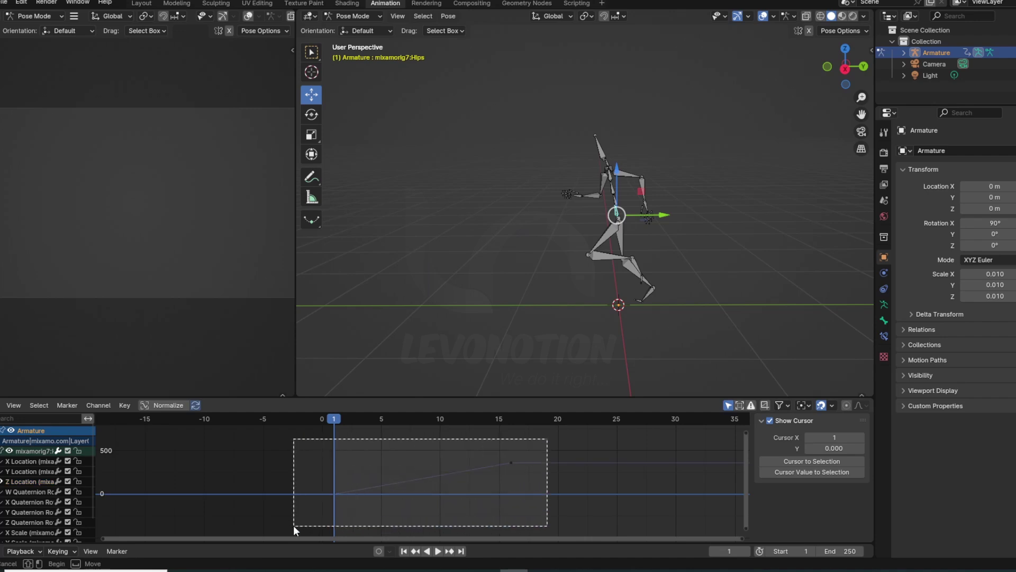
- Set the selected keys to Linear interpolation and the channel to Linear Extrapolation
right_click(434, 466)
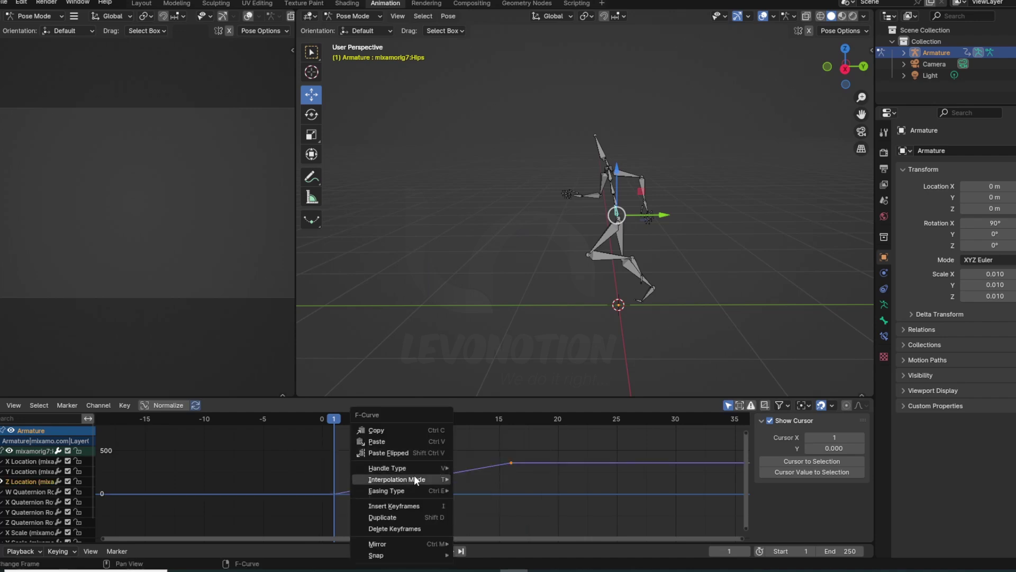
mouse_move(396, 478)
click(479, 417)
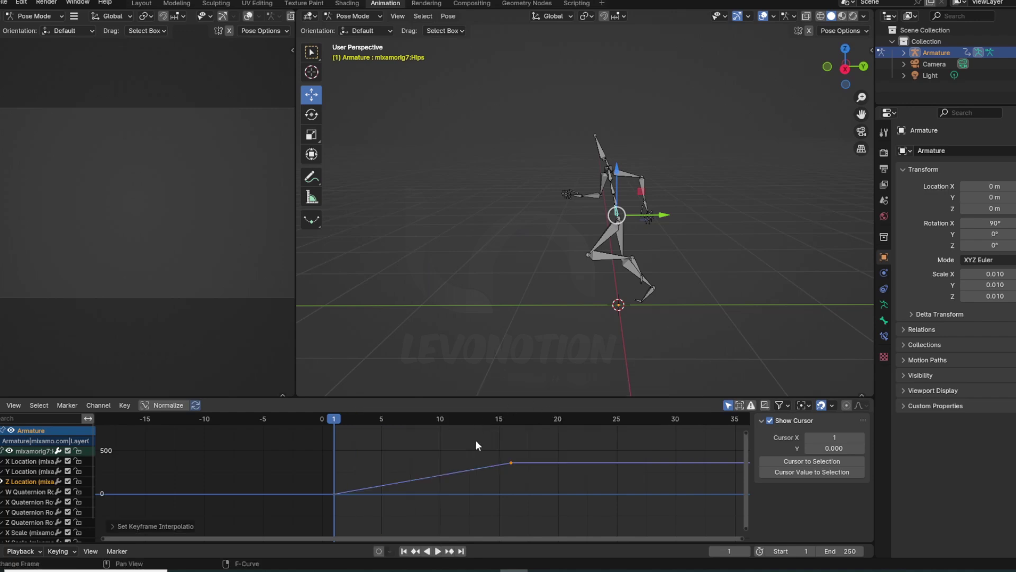
click(100, 406)
mouse_move(130, 205)
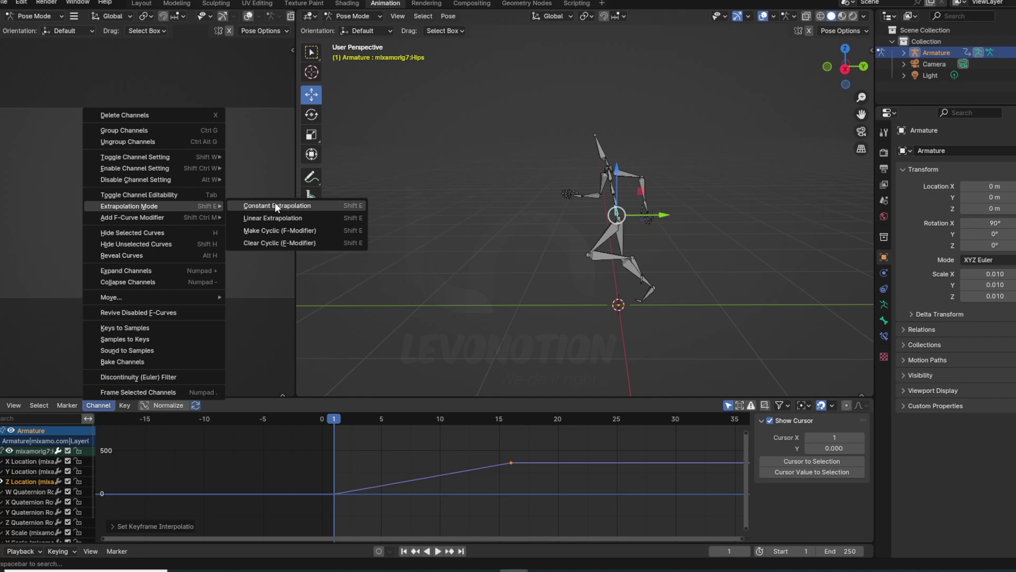
click(273, 217)
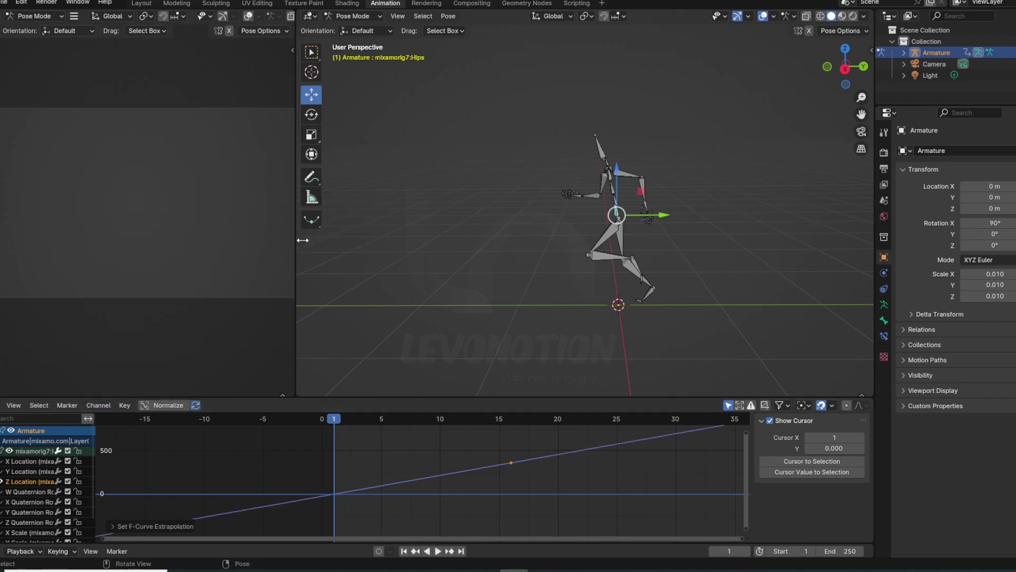
scroll(429, 469, down, 3)
scroll(368, 486, down, 4)
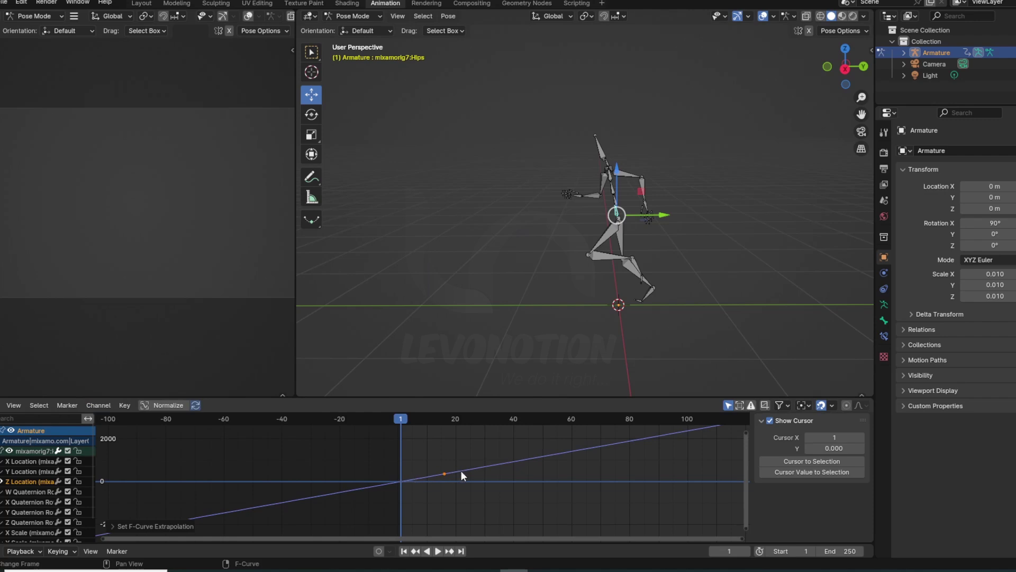
scroll(472, 478, down, 3)
scroll(437, 492, down, 5)
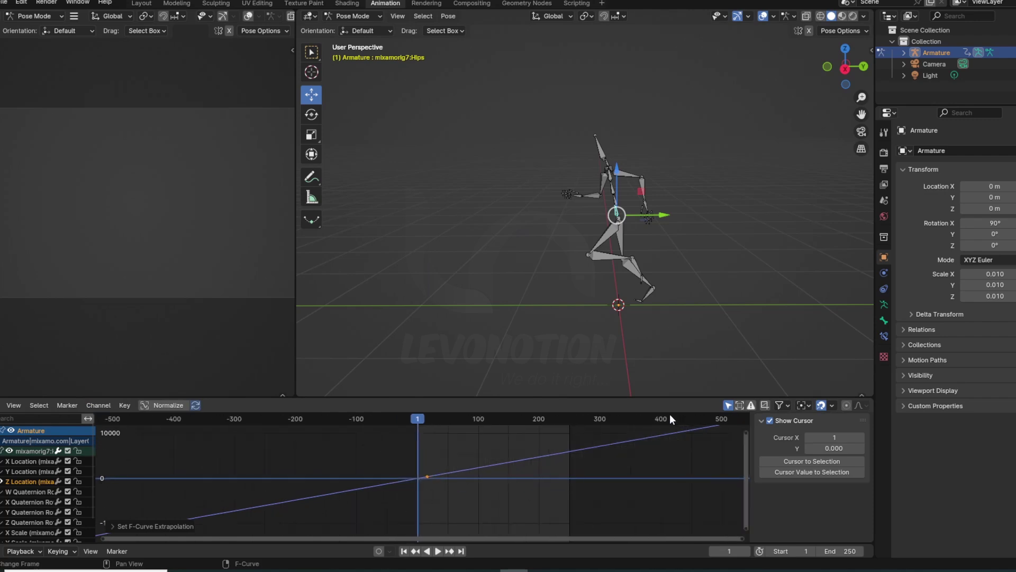
scroll(484, 455, up, 1)
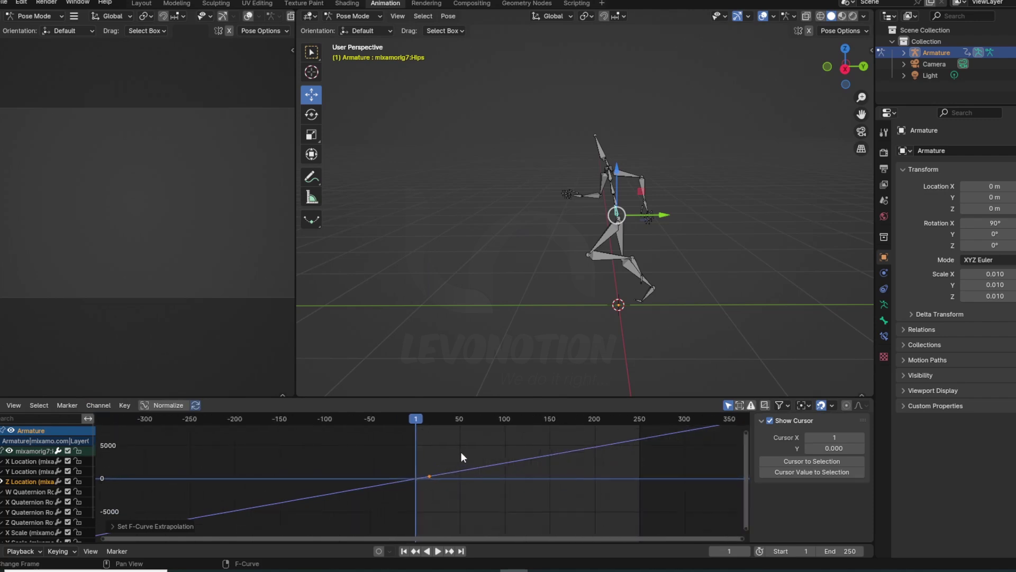
scroll(460, 452, up, 1)
scroll(577, 488, down, 2)
- Recentre the 3D view and play the animation to watch the runner travel forward
key(space)
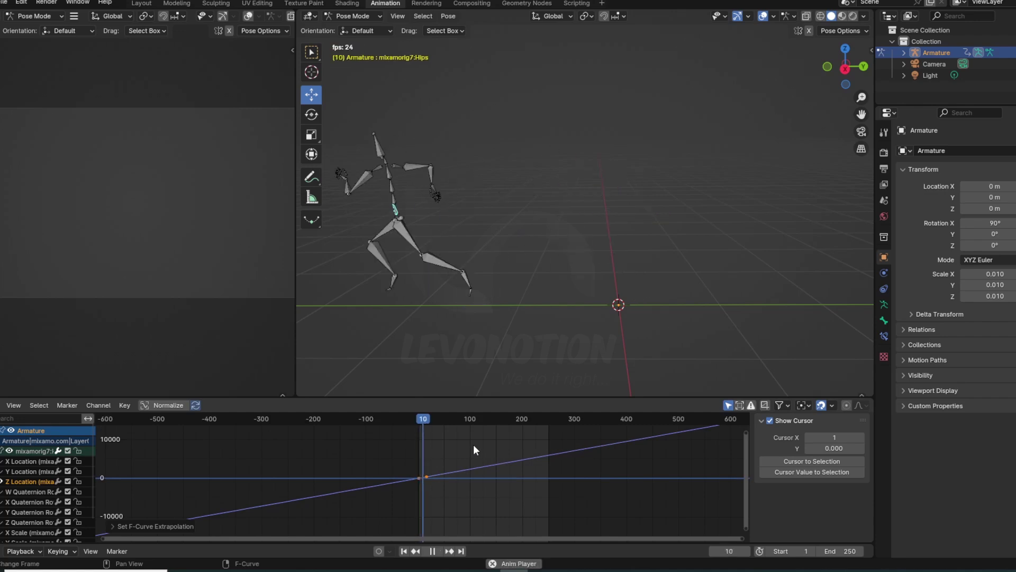
key(space)
key(shift+c)
key(space)
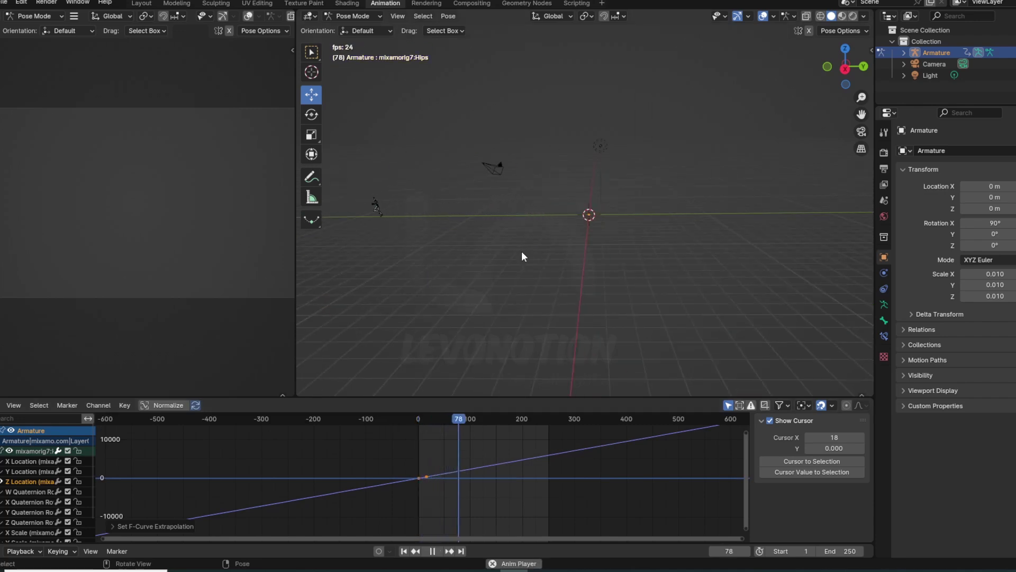
key(space)
middle_drag(498, 257, 661, 271)
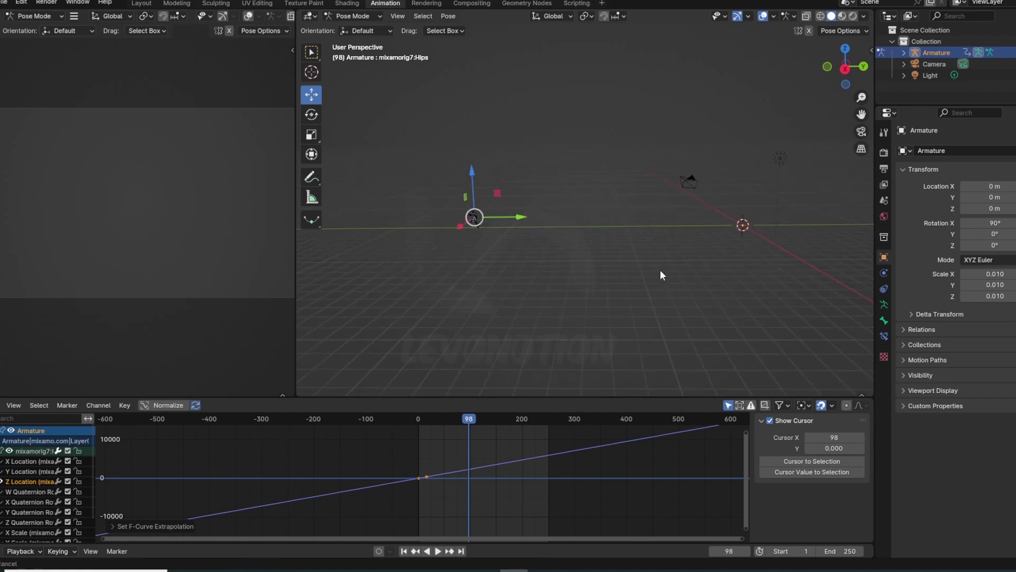
scroll(482, 451, up, 4)
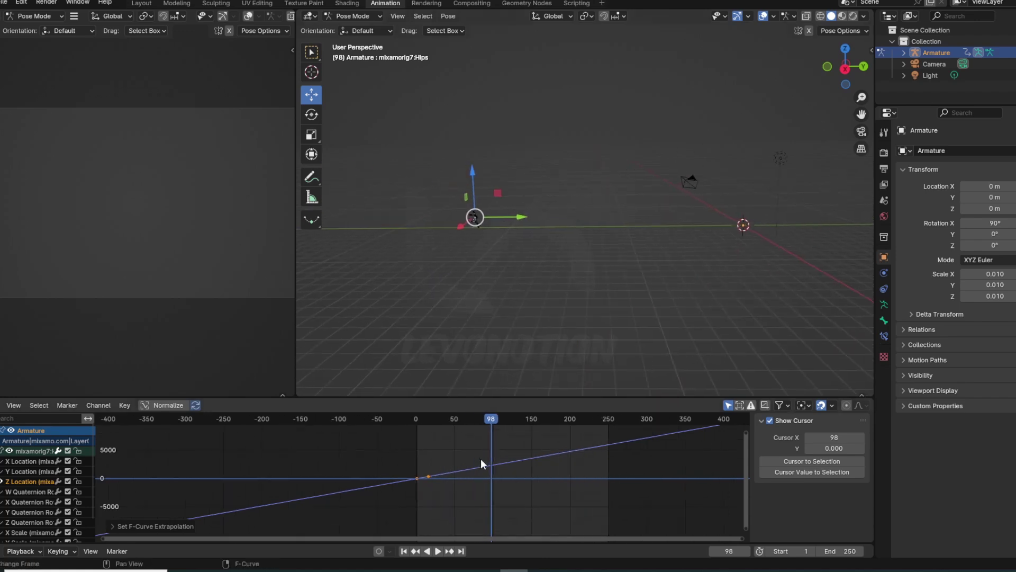
- Return to frame 1, lock the Z Location curve and select all armature bones
click(404, 551)
mouse_move(674, 262)
middle_down()
mouse_move(740, 264)
mouse_move(663, 260)
mouse_move(656, 227)
mouse_move(641, 249)
mouse_move(596, 230)
mouse_move(608, 175)
middle_up()
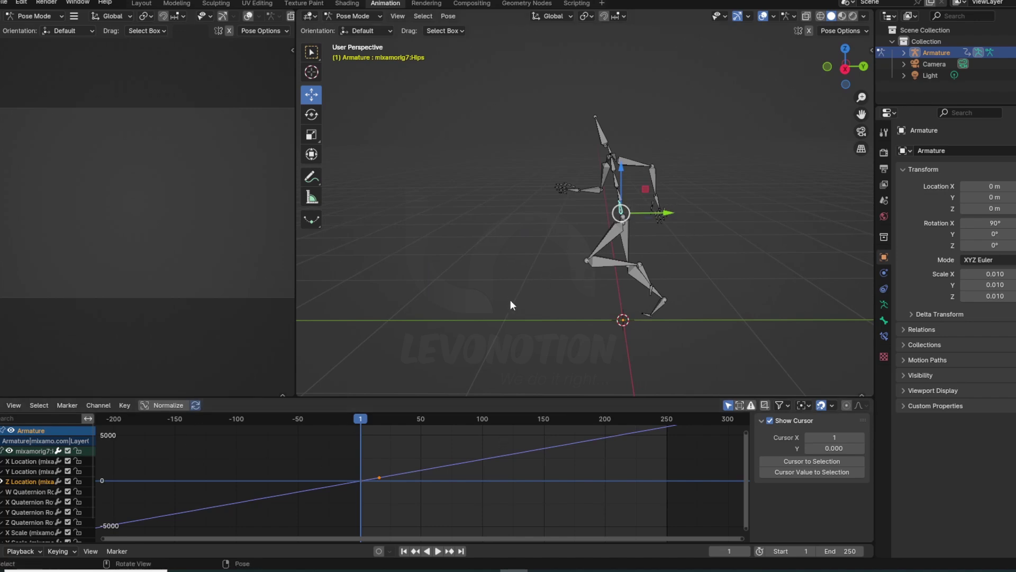
click(78, 482)
key(a)
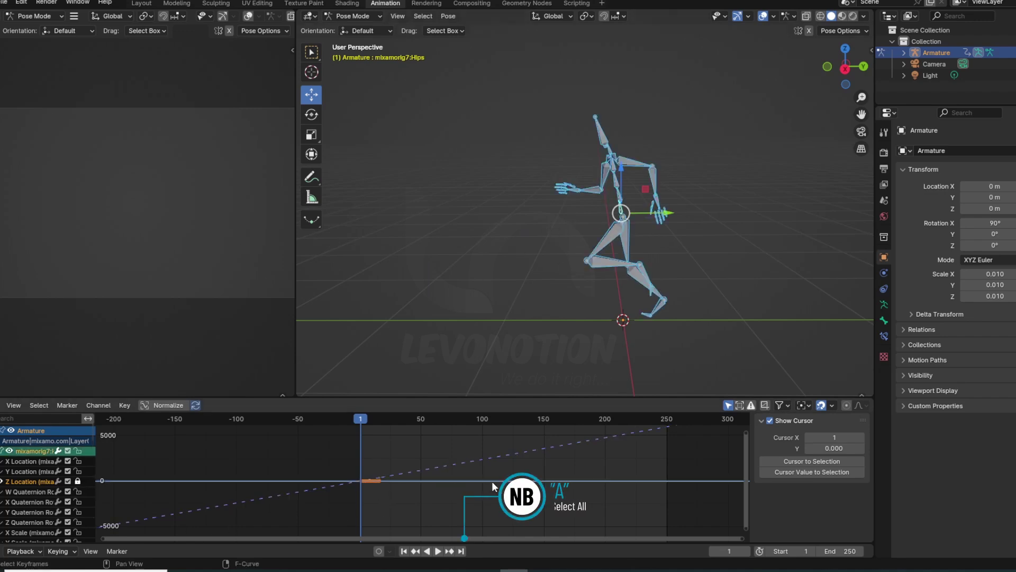
- Unhide every Hips curve, select all their keyframes and fit them in view
key(alt+h)
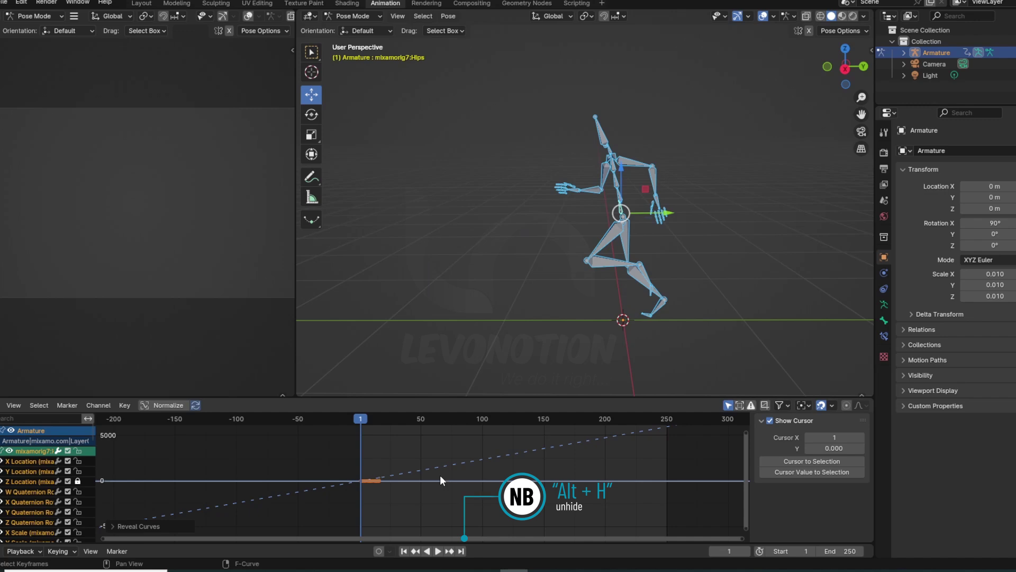
key(a)
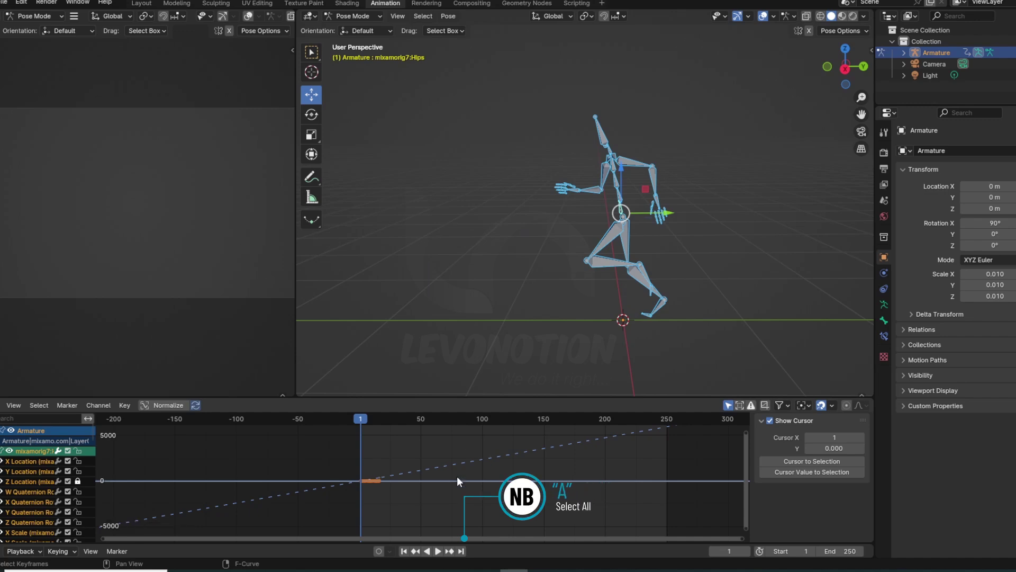
key(Home)
key(KP_Decimal)
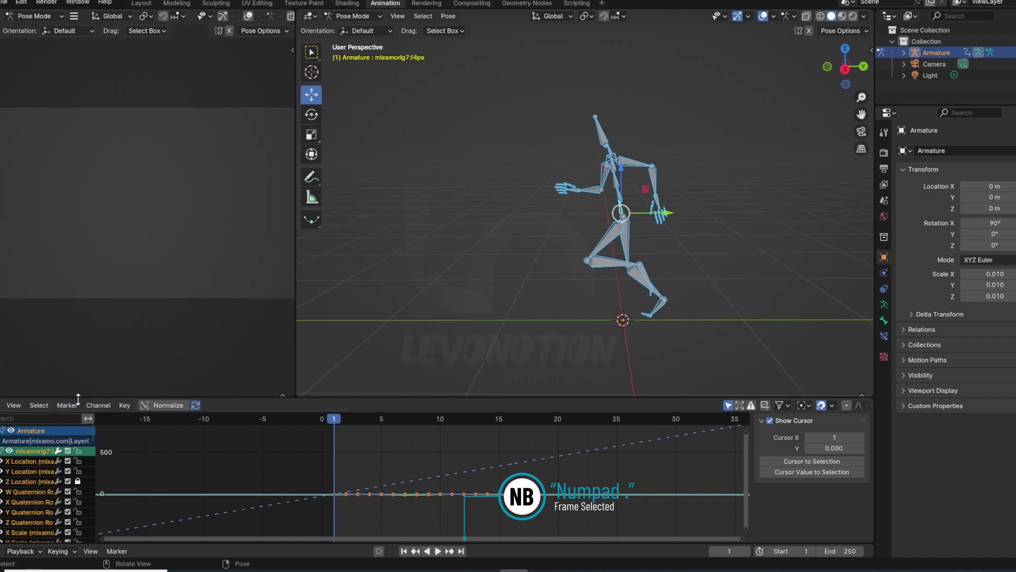
- Make the Hips curves cyclic with an F-modifier, play to check the loop, return to frame 1
click(96, 405)
mouse_move(130, 206)
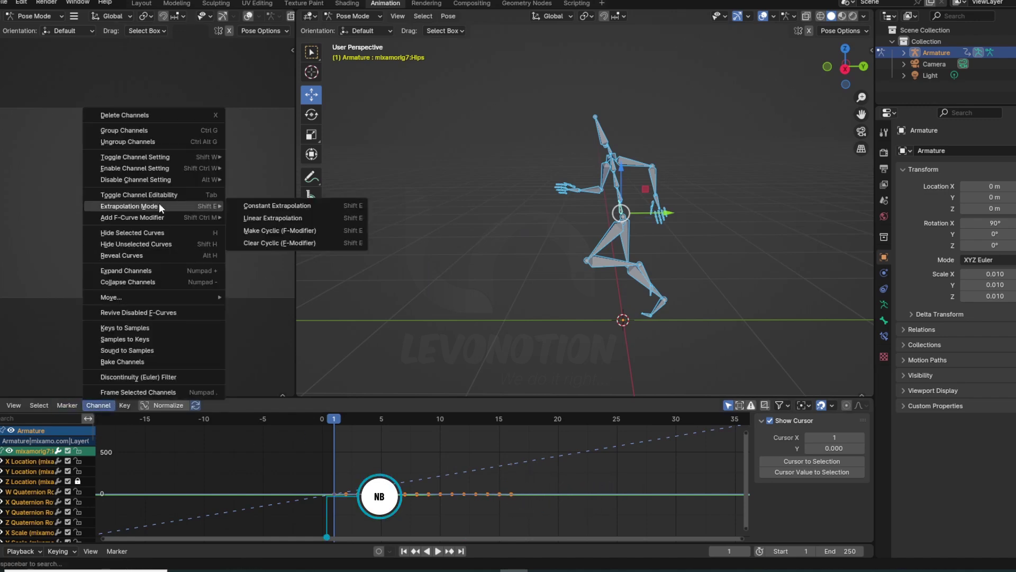
click(281, 229)
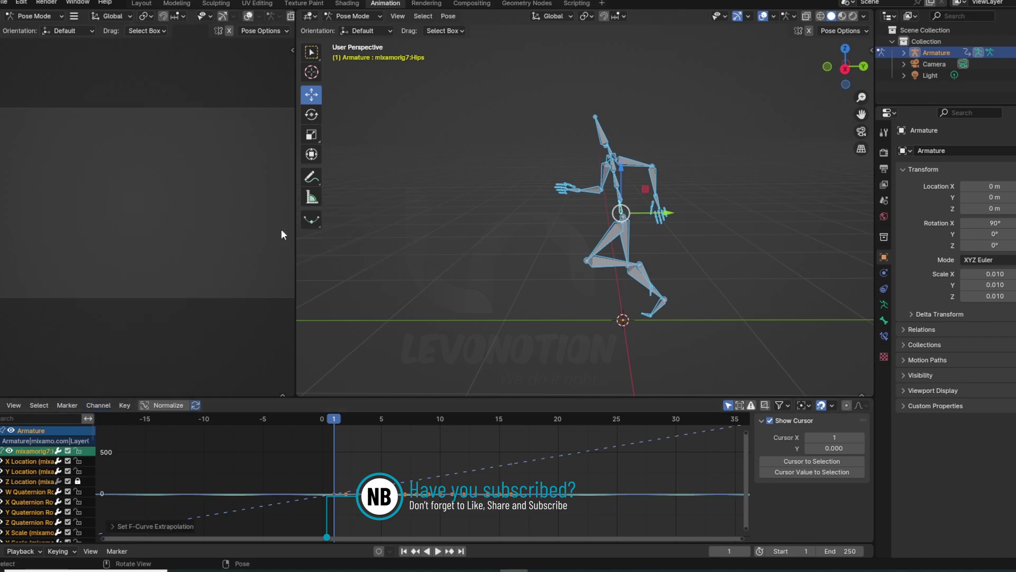
scroll(586, 298, down, 3)
scroll(587, 296, down, 3)
scroll(587, 294, down, 3)
key(space)
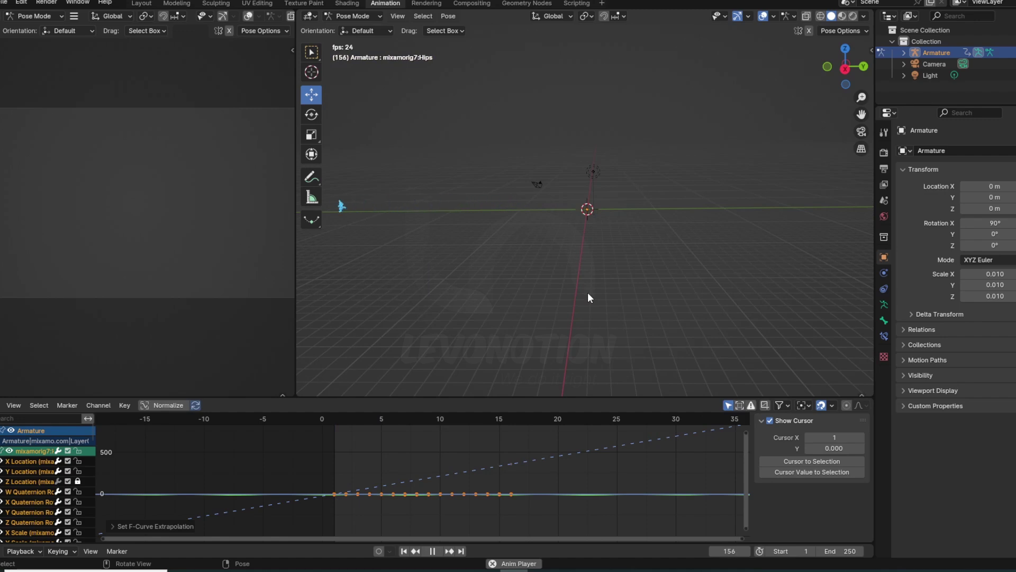
key(space)
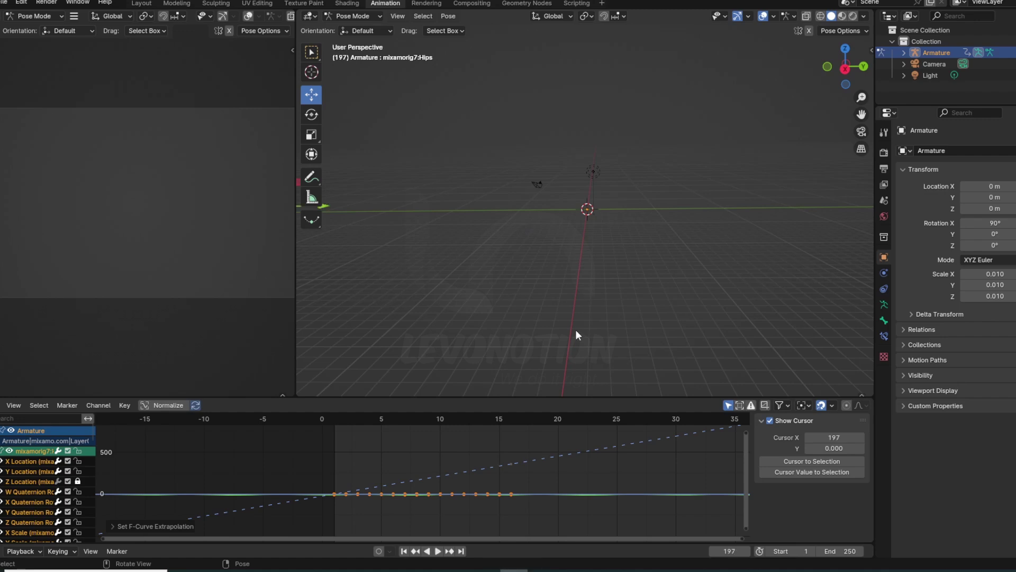
click(414, 554)
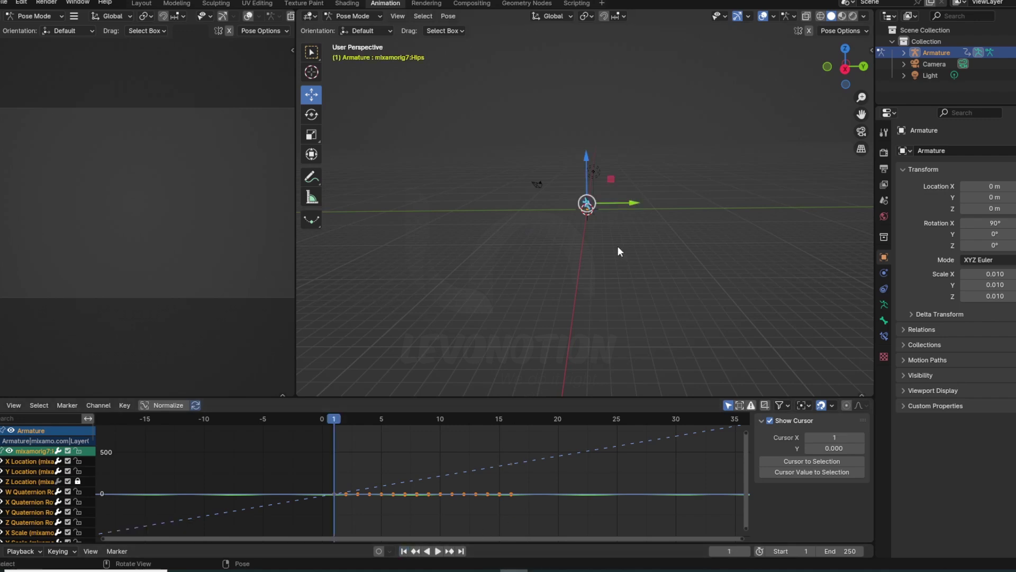
mouse_move(596, 244)
middle_down()
mouse_move(604, 238)
mouse_move(684, 272)
mouse_move(655, 268)
middle_up()
scroll(604, 236, up, 3)
- Switch the bottom area to the Dope Sheet and scrub through the run to check the motion
click(6, 405)
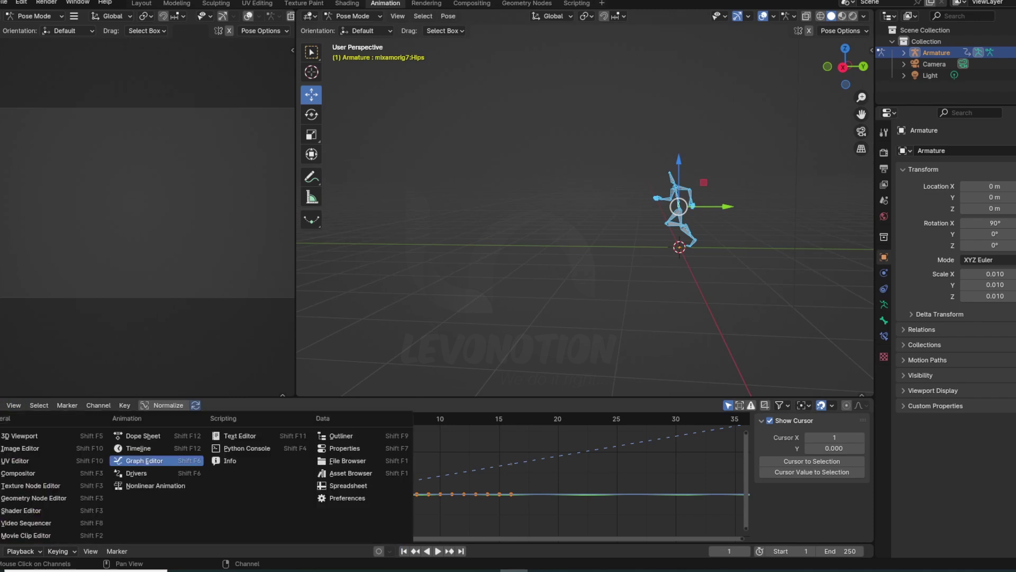
click(152, 434)
scroll(612, 483, down, 2)
scroll(551, 481, down, 2)
scroll(423, 442, down, 2)
drag(397, 418, 396, 435)
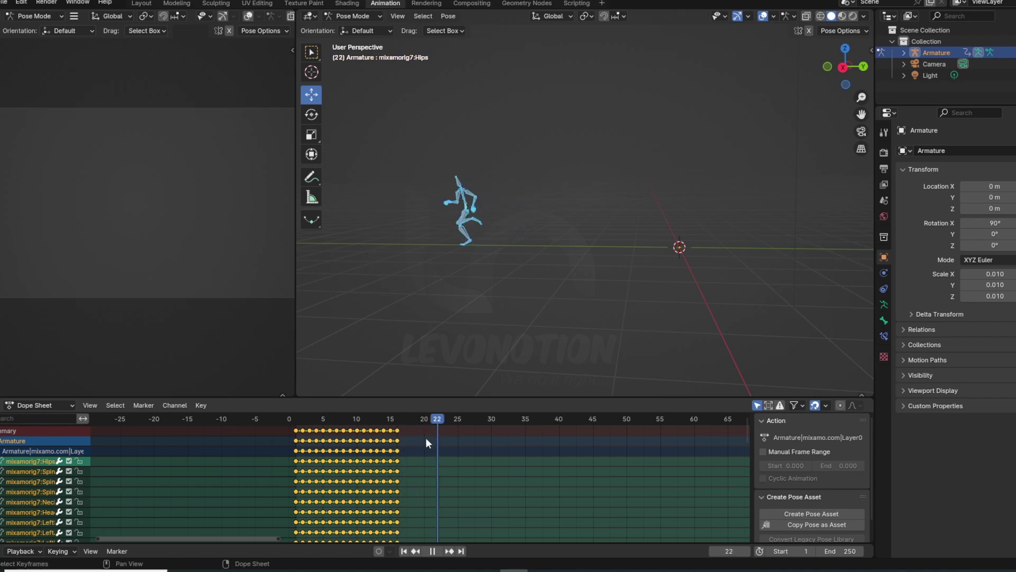
mouse_move(395, 430)
mouse_down()
mouse_move(511, 443)
mouse_move(641, 423)
mouse_up()
scroll(548, 437, down, 1)
scroll(551, 429, down, 1)
scroll(503, 432, down, 1)
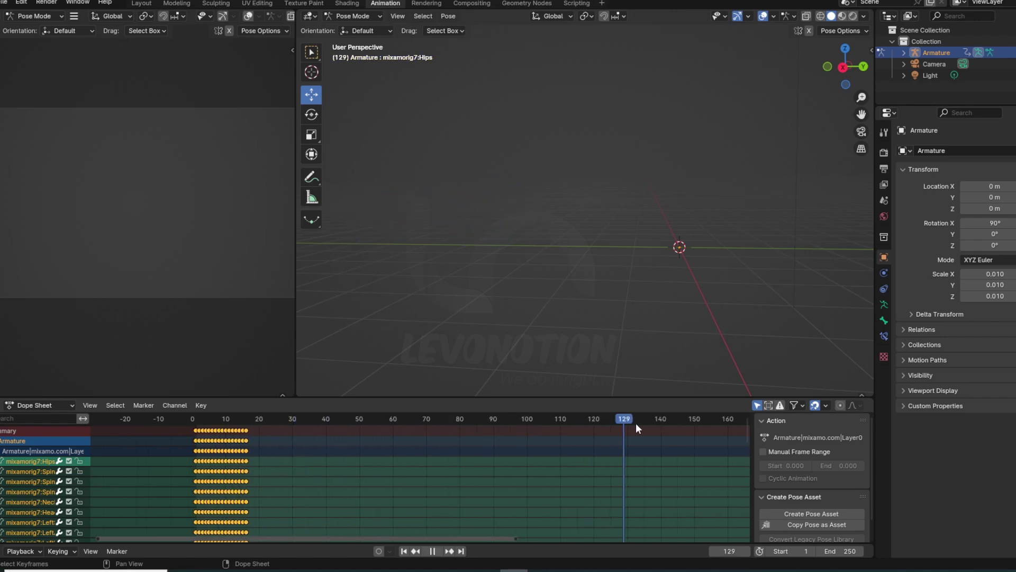
scroll(495, 455, up, 1)
drag(494, 419, 203, 420)
mouse_move(477, 287)
middle_down()
mouse_move(577, 258)
mouse_move(614, 267)
middle_up()
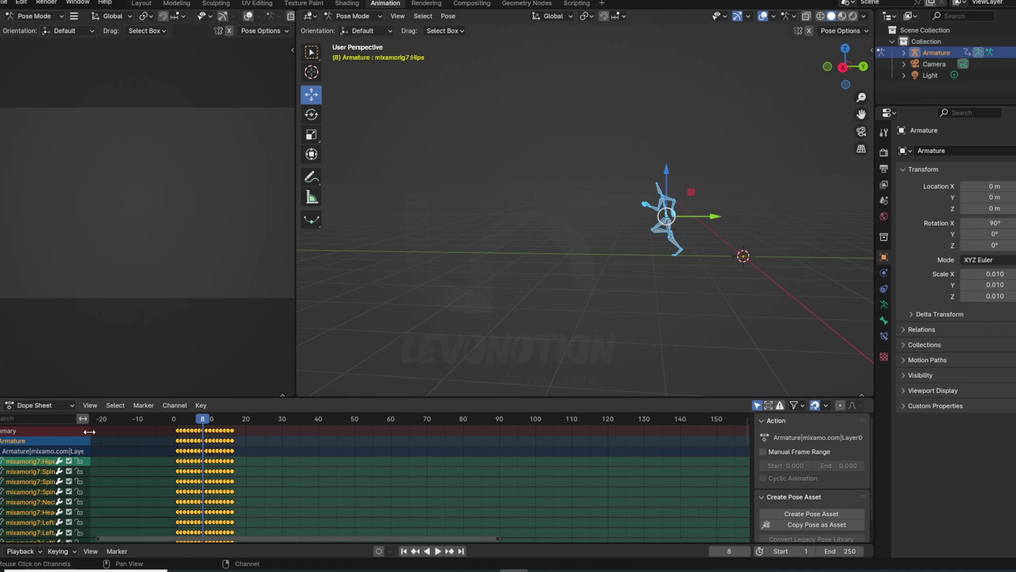
mouse_move(588, 270)
middle_down()
mouse_move(655, 248)
mouse_move(733, 261)
mouse_move(665, 247)
middle_up()
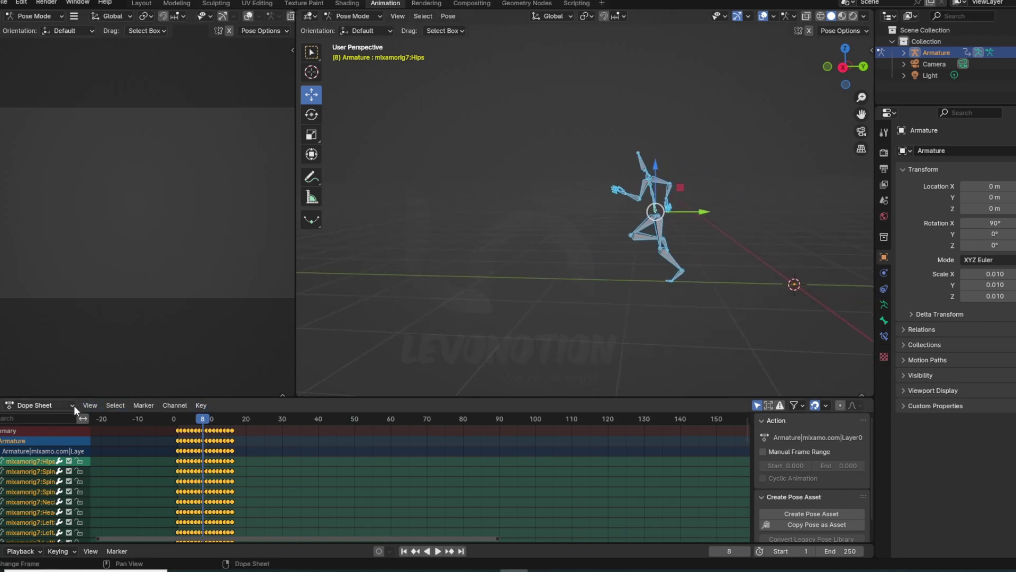
click(9, 405)
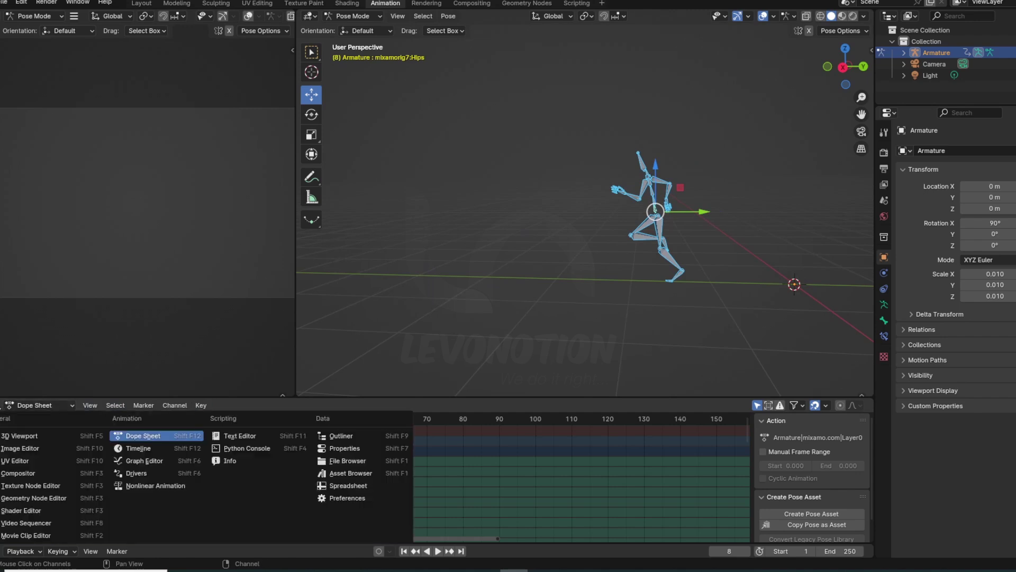
- Unlock the Hips Z Location curve in the Graph Editor and return to the Dope Sheet
click(152, 460)
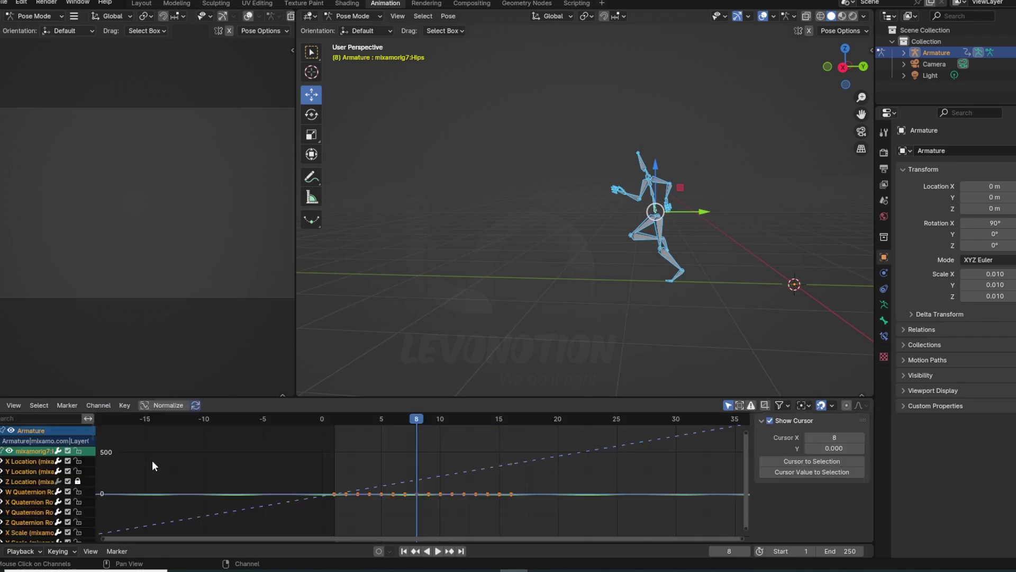
click(78, 478)
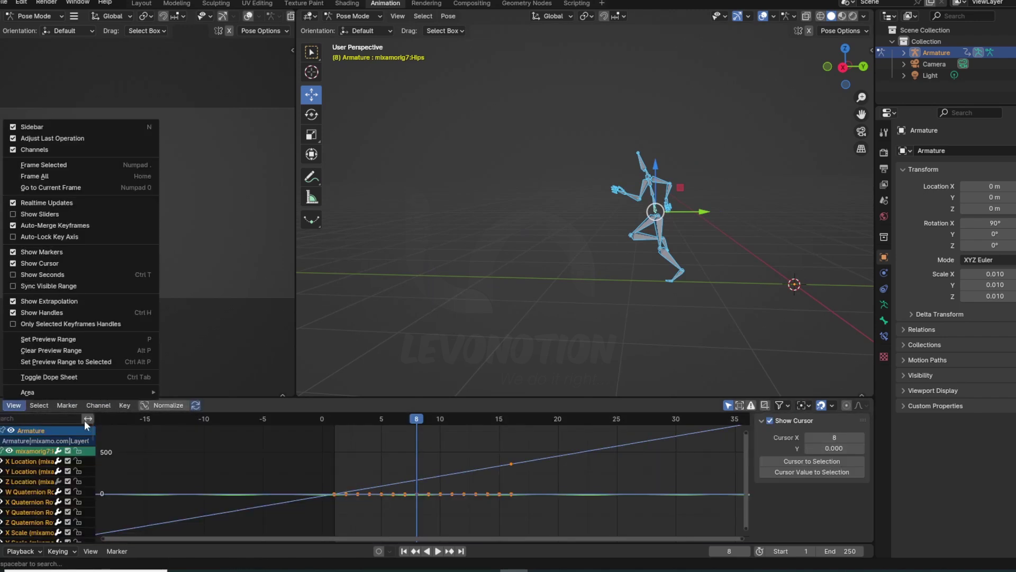
click(9, 405)
click(140, 369)
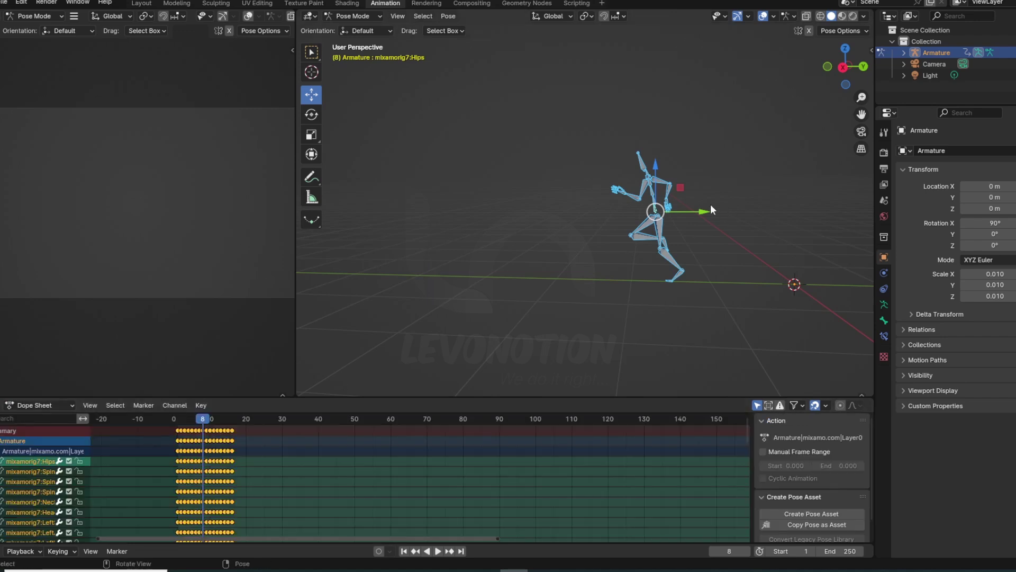
middle_drag(662, 259, 680, 266)
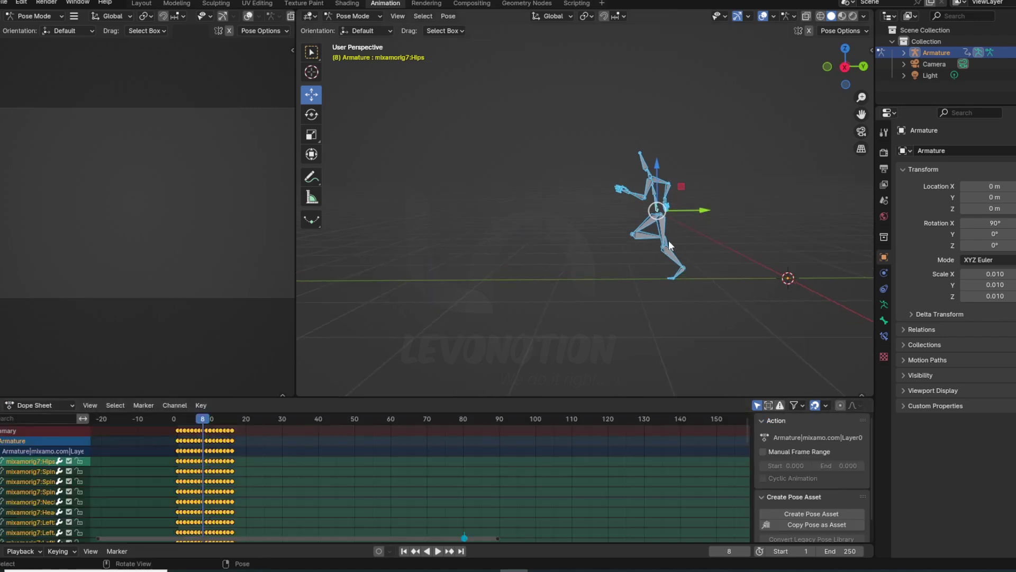
- Run Bake Action with end frame 300, visual keying and clean curves enabled
key(F3)
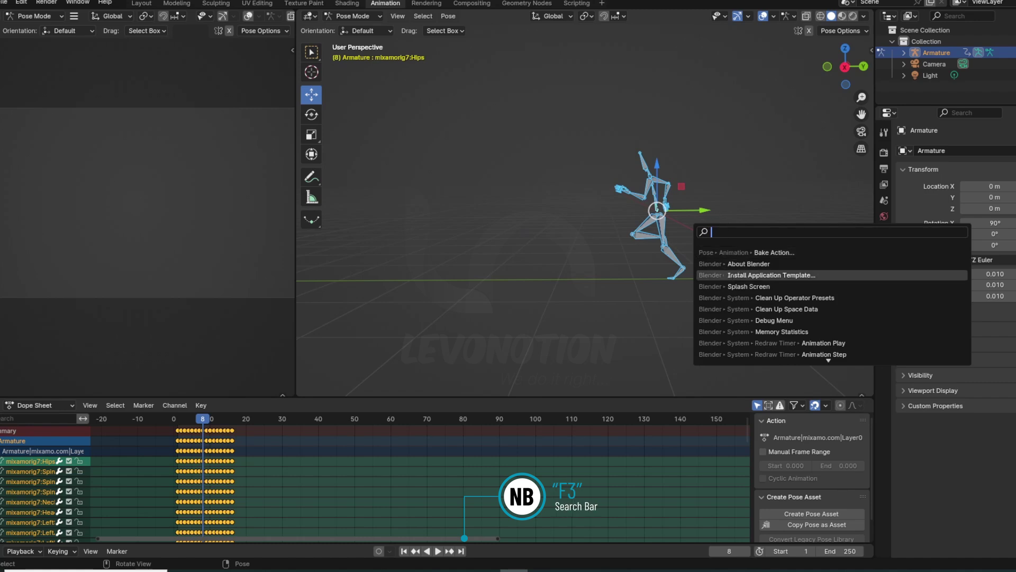
key(Up)
key(Up)
text(bake)
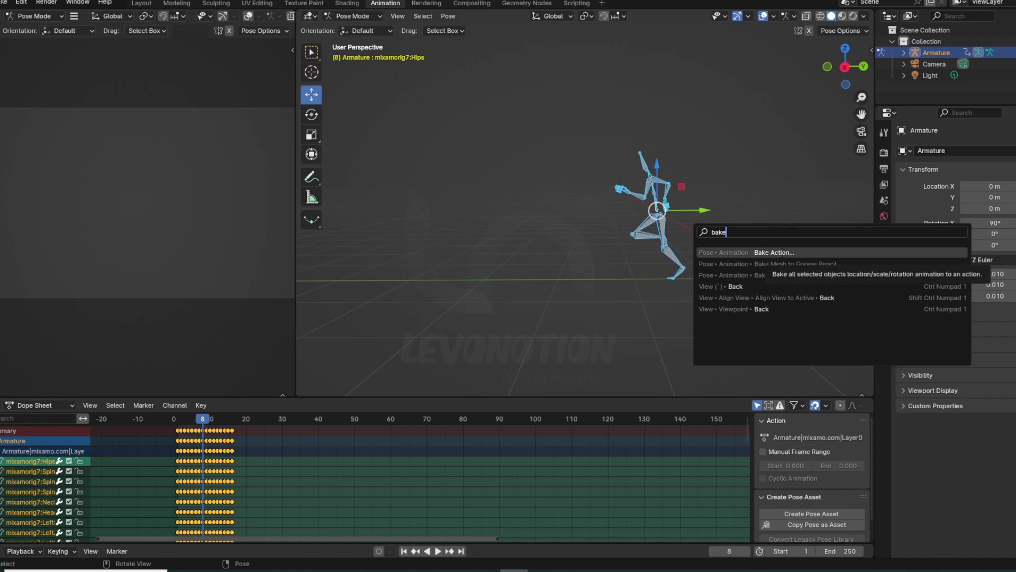
key(Return)
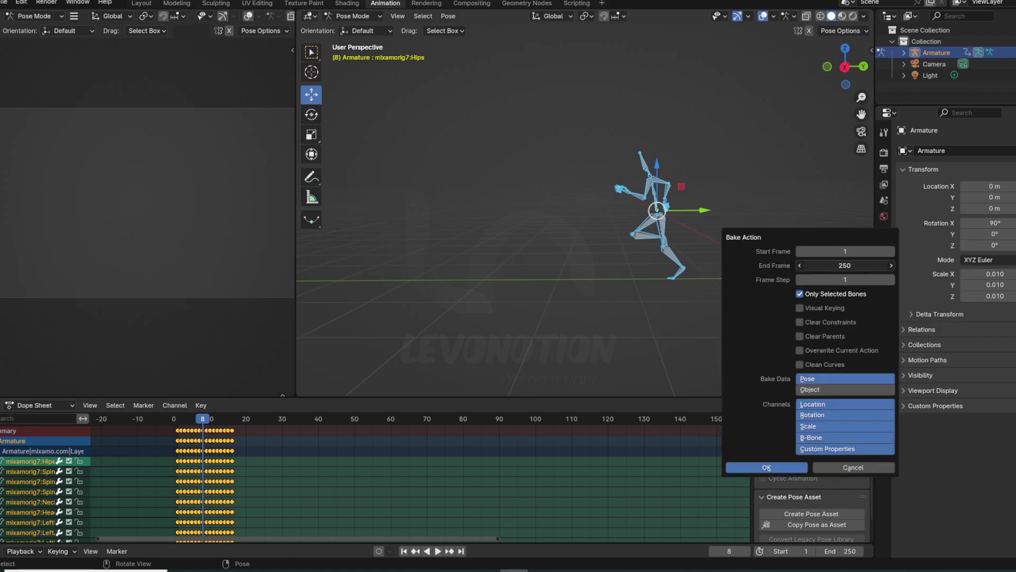
click(843, 265)
text(300)
key(Return)
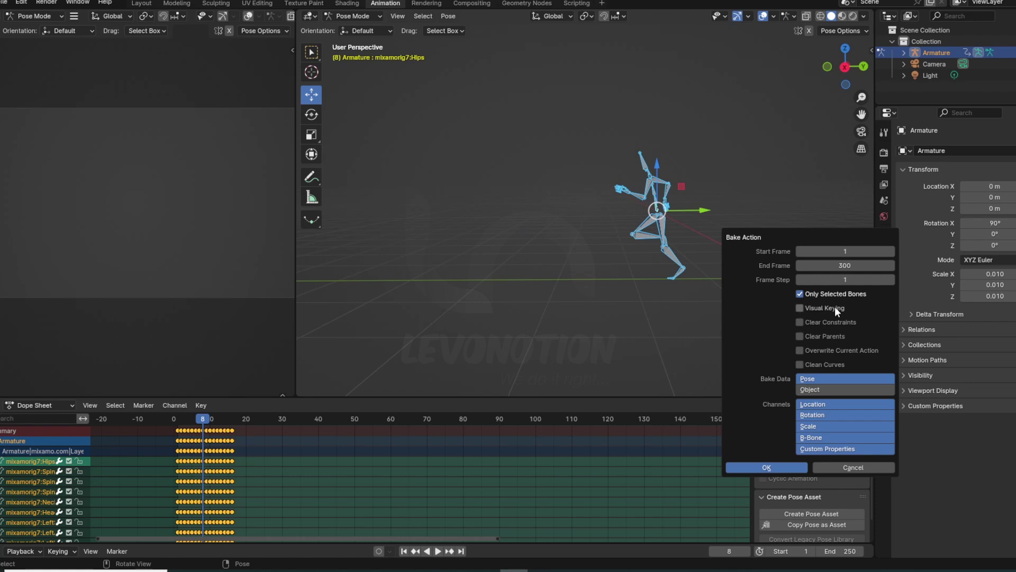
click(800, 308)
click(765, 468)
scroll(647, 477, down, 5)
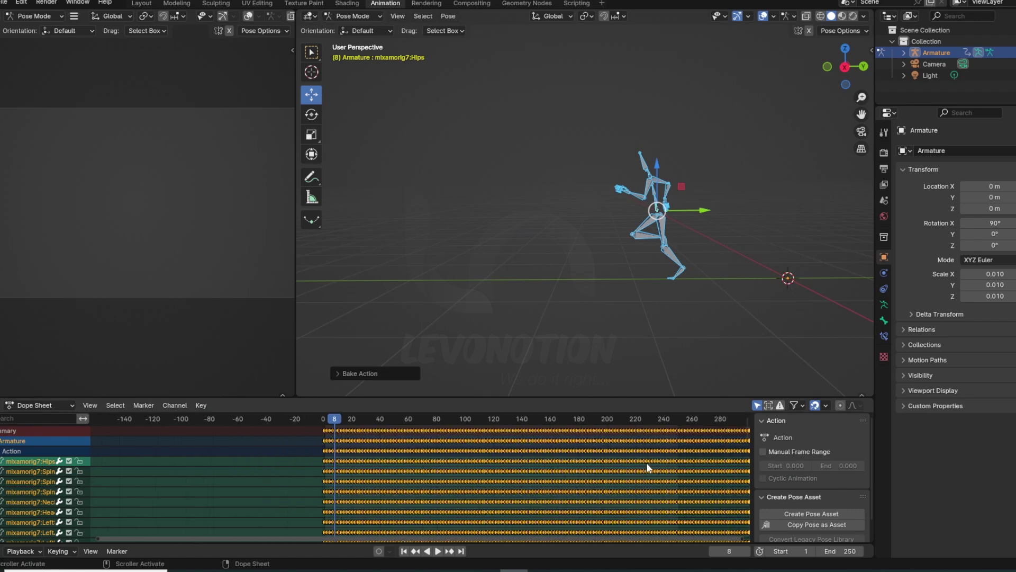
scroll(644, 458, down, 1)
scroll(649, 463, down, 2)
- Scrub to the end of the baked keys and confirm the scene end frame as 300
drag(327, 416, 574, 425)
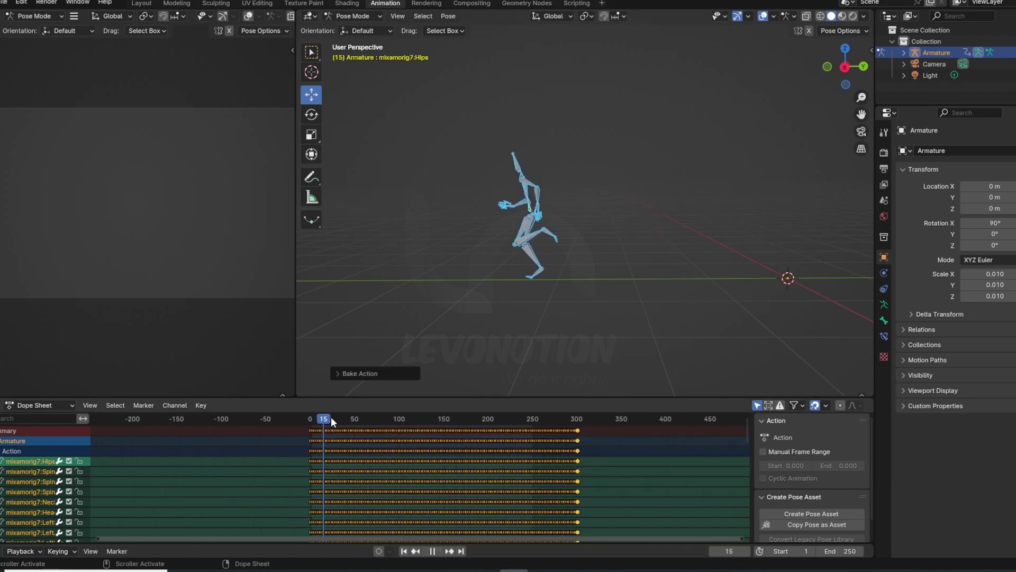
click(850, 550)
text(3)
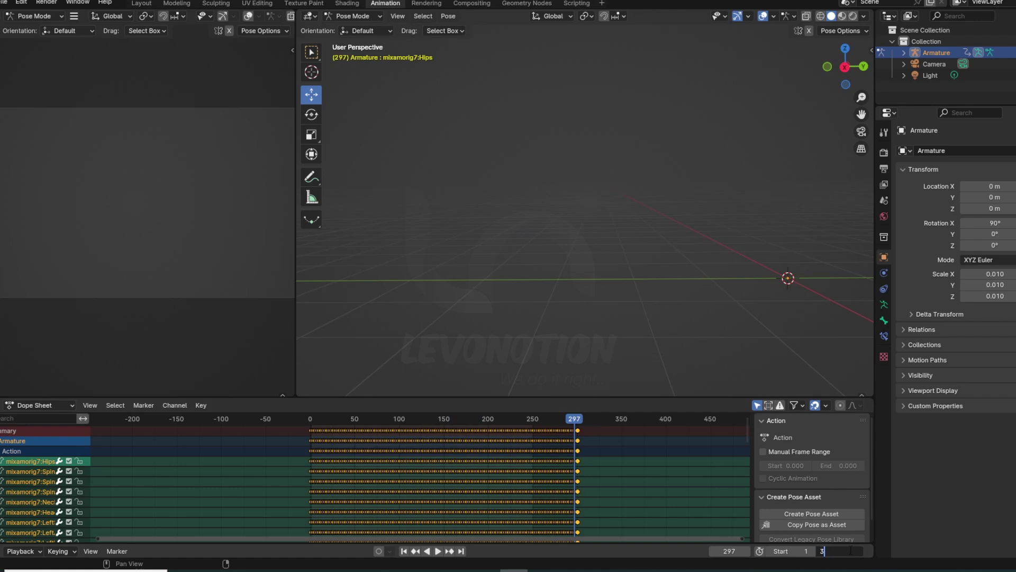
text(00)
key(Return)
scroll(622, 461, down, 2)
scroll(595, 457, down, 2)
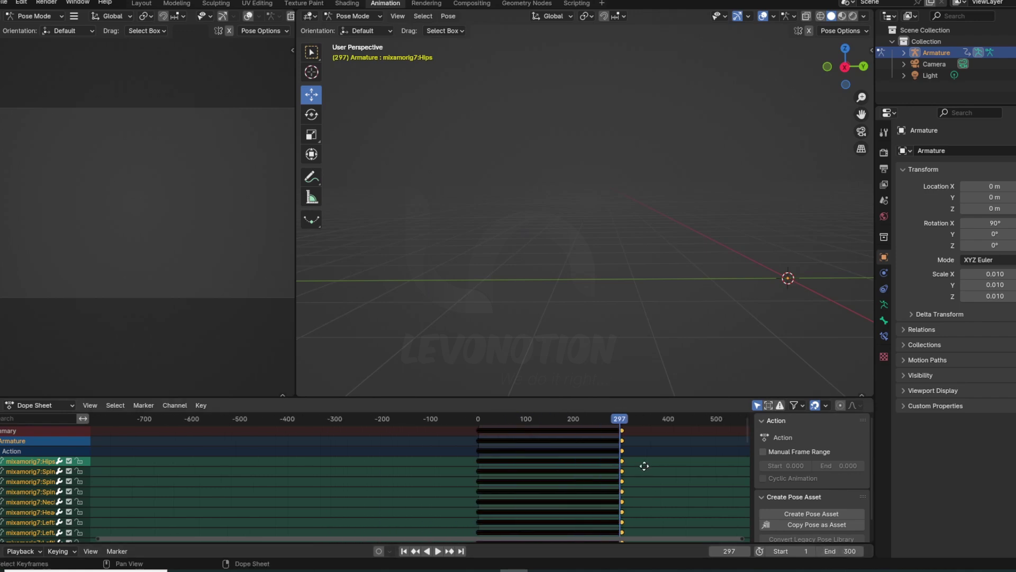
mouse_move(635, 317)
middle_down()
mouse_move(607, 247)
mouse_move(573, 245)
mouse_move(645, 298)
middle_up()
middle_drag(590, 277, 689, 288)
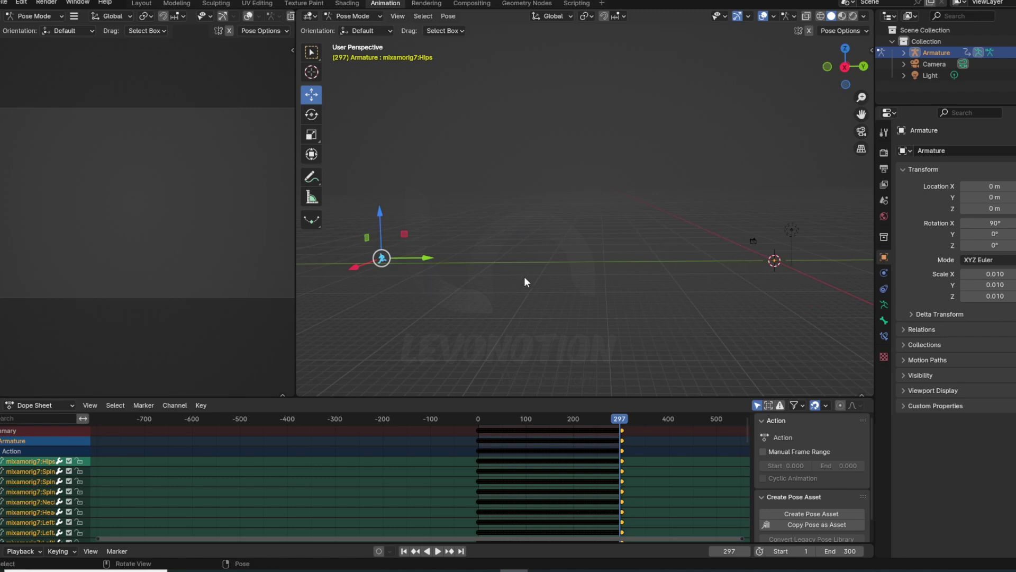
- Play the baked run from frame 1, stop it and rewind to the start
click(403, 550)
key(space)
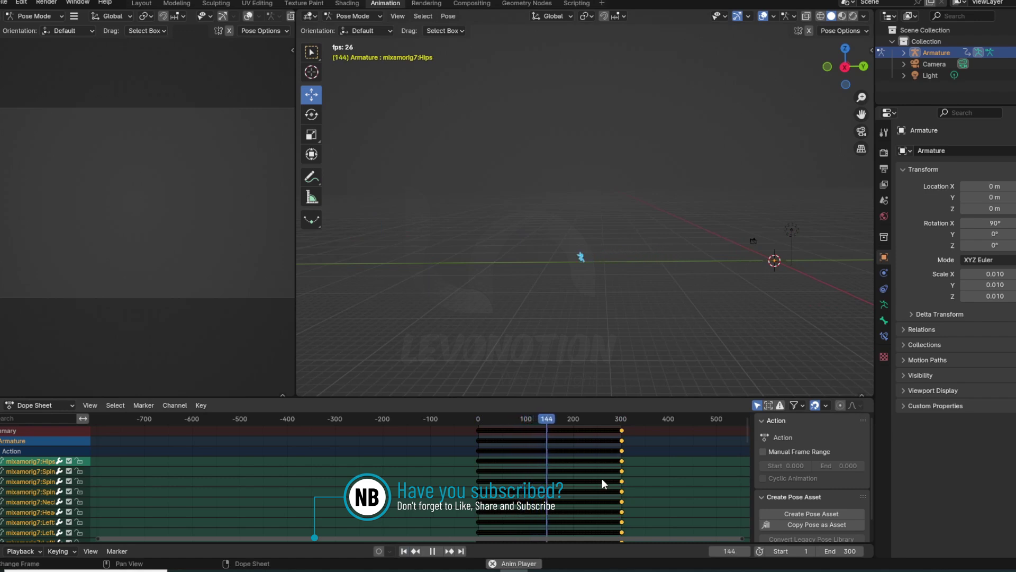
key(space)
click(404, 551)
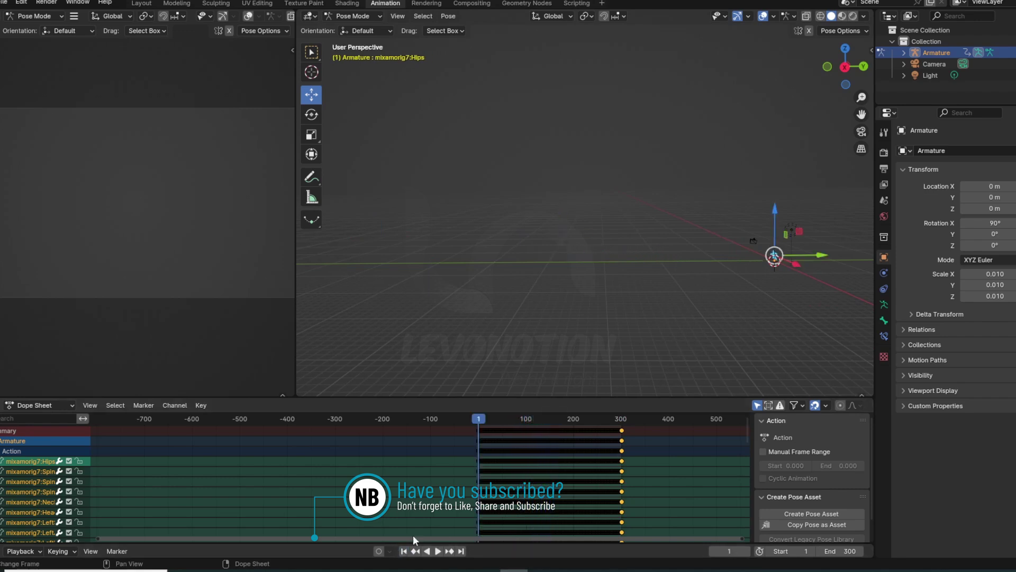
mouse_move(760, 238)
middle_down()
mouse_move(504, 190)
mouse_move(675, 208)
mouse_move(663, 211)
middle_up()
- Switch the Dope Sheet to the Action Editor and assign the Armature|mixamo.com|Layer0 action
click(6, 405)
click(6, 405)
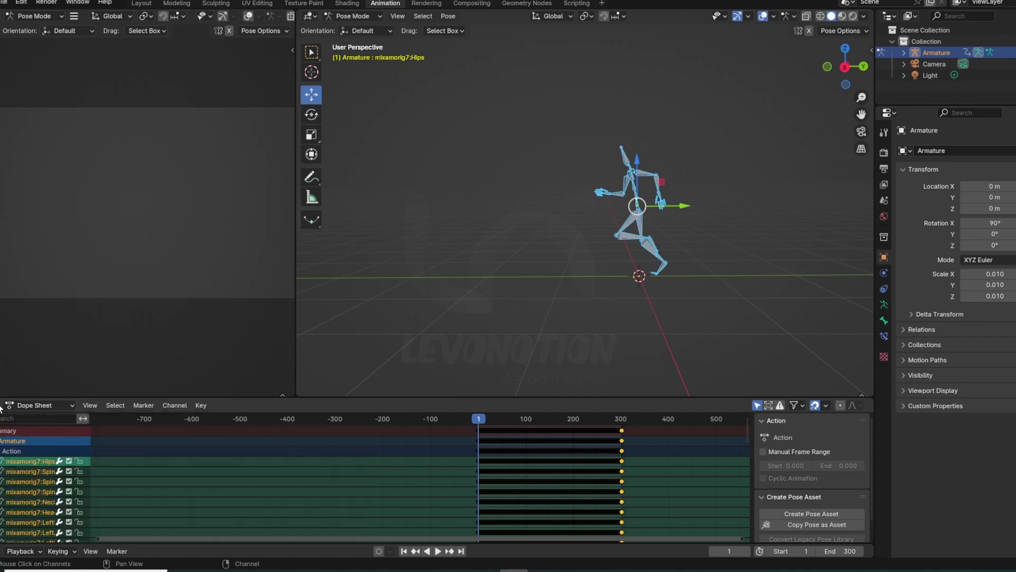
click(20, 402)
click(36, 447)
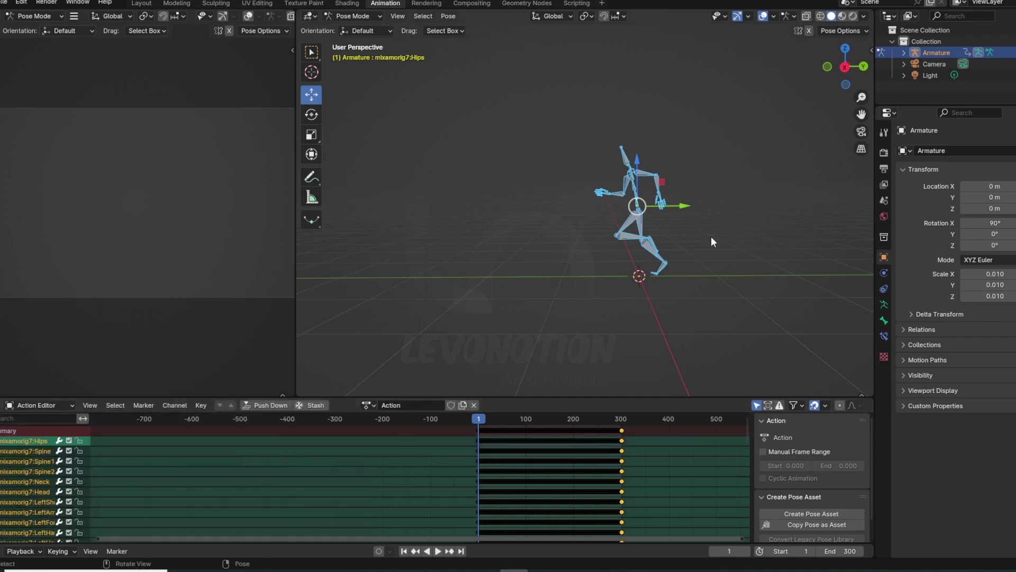
click(369, 405)
click(393, 429)
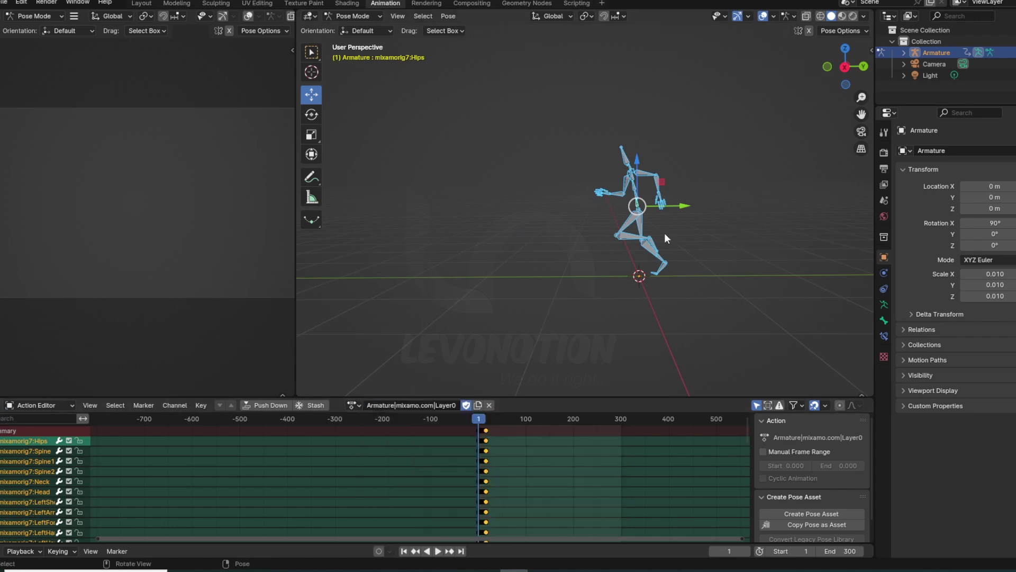
- Zoom in on the Layer0 keys and play and scrub the short original run, pausing around frame 35
mouse_move(461, 436)
ctrl+middle_down()
mouse_move(489, 460)
mouse_move(635, 457)
ctrl+middle_up()
key(space)
key(space)
middle_drag(574, 313, 610, 459)
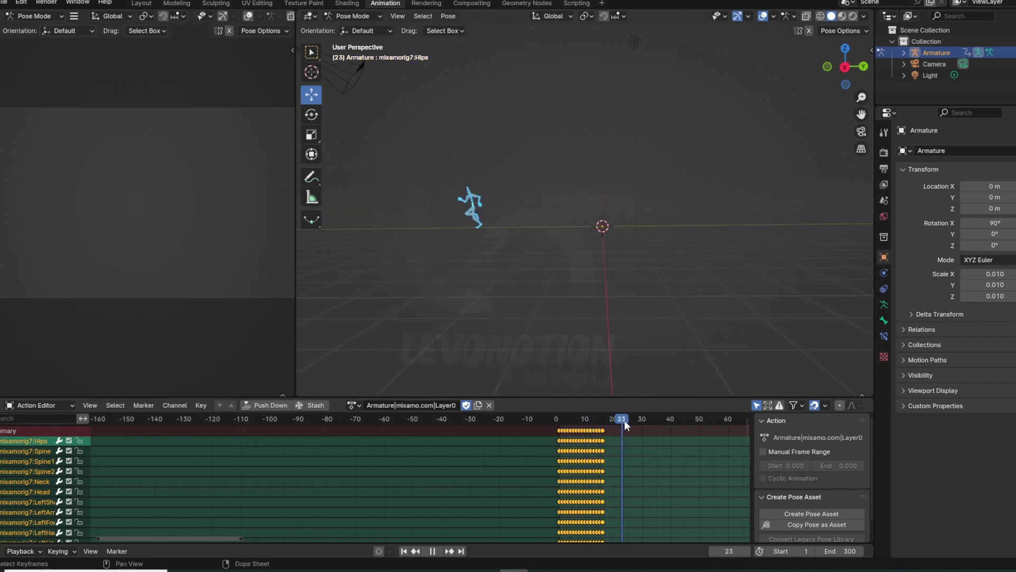
drag(614, 414, 668, 430)
mouse_move(668, 429)
ctrl+middle_down()
mouse_move(638, 448)
mouse_move(592, 452)
ctrl+middle_up()
middle_drag(505, 253, 516, 195)
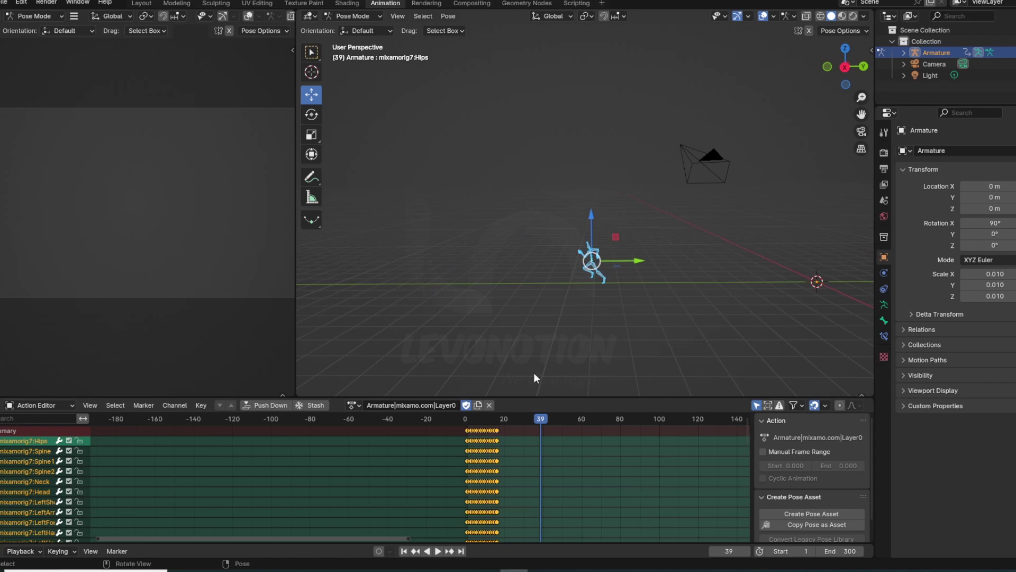
key(space)
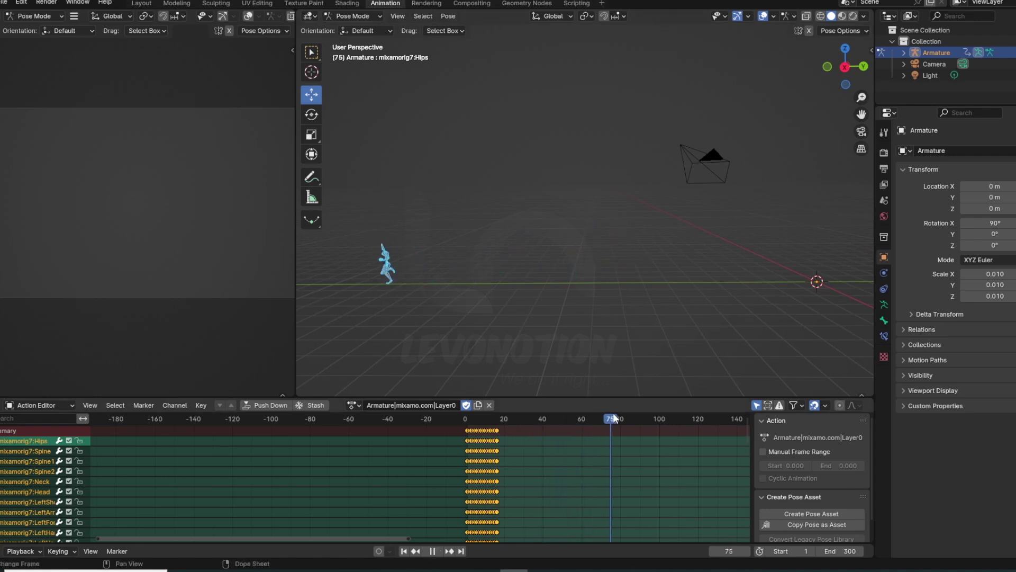
drag(618, 419, 532, 423)
key(space)
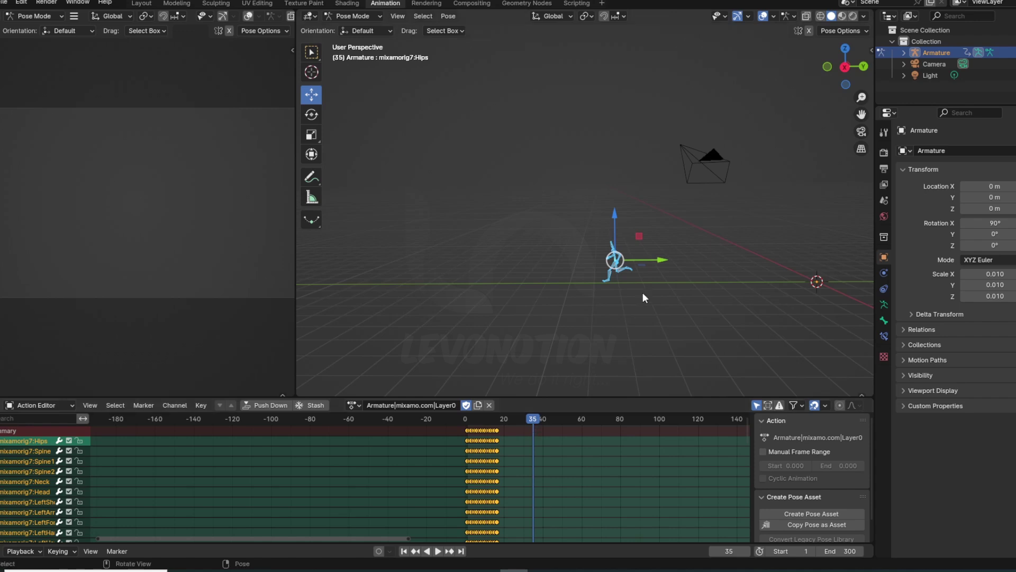
click(173, 404)
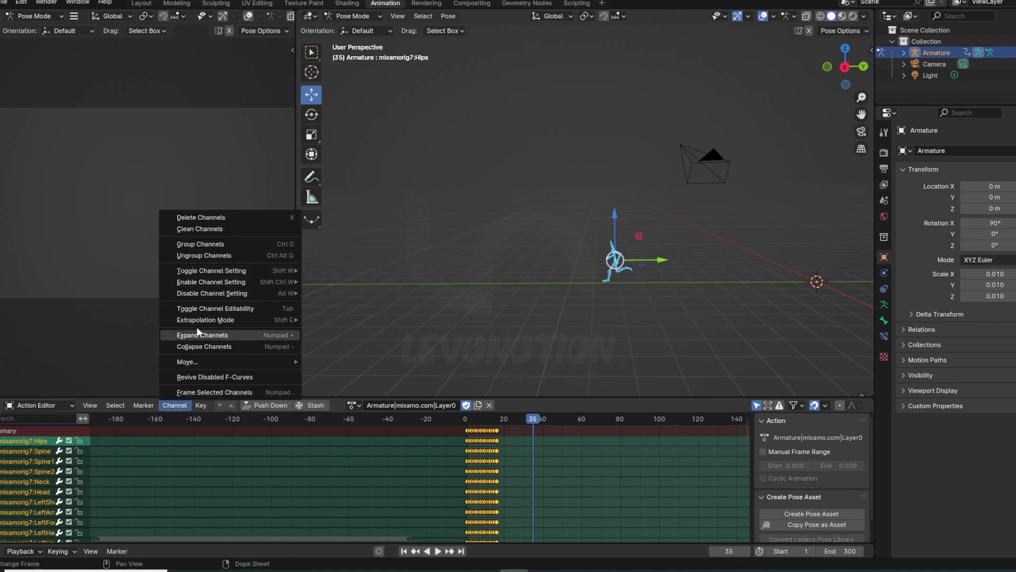
mouse_move(205, 319)
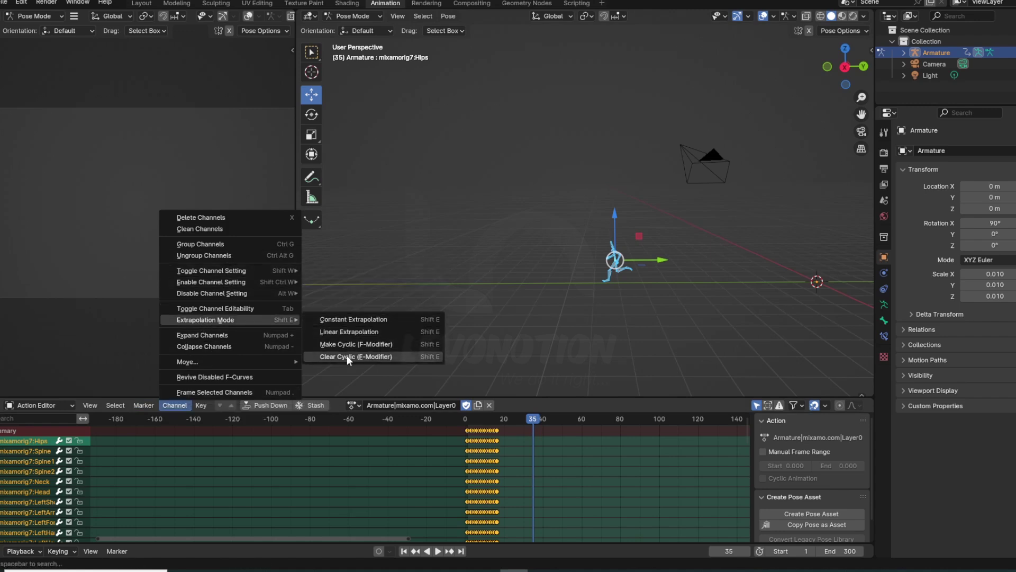
- Clear the cyclic F-Modifier from the Layer0 channels and scrub past the keys to check, selecting the Spine bone
click(347, 355)
mouse_move(465, 421)
mouse_down()
mouse_move(614, 436)
mouse_move(487, 433)
mouse_move(573, 437)
mouse_move(542, 439)
mouse_up()
scroll(540, 282, up, 3)
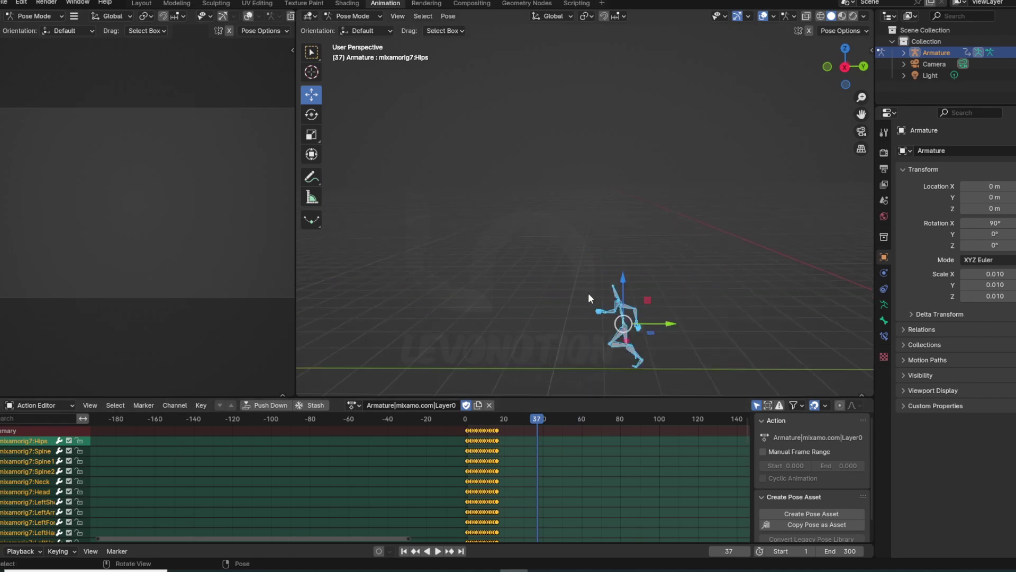
scroll(627, 239, up, 2)
click(636, 266)
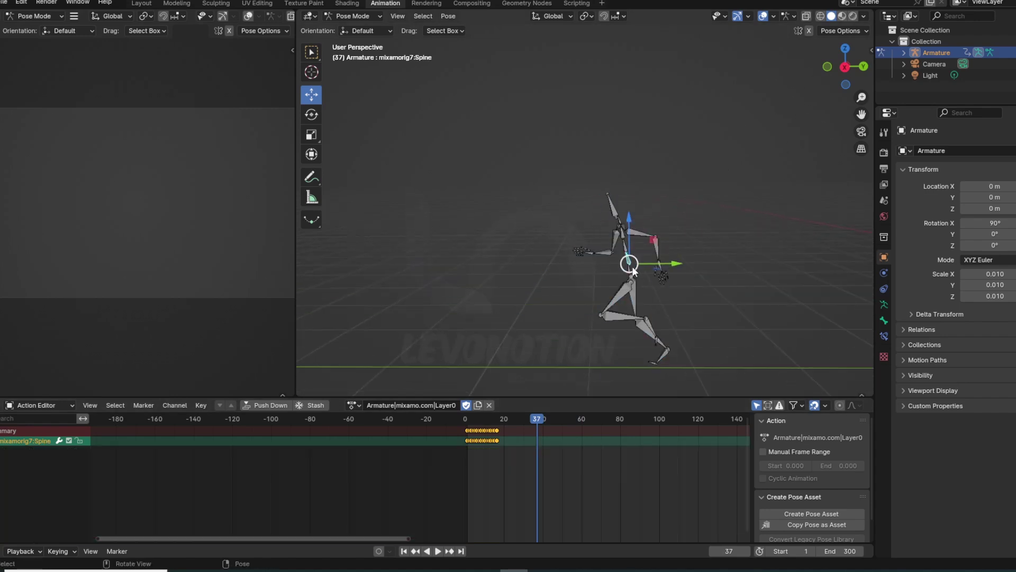
- Look through the editor-type and channel extrapolation menus in preparation for editing the curves
click(9, 406)
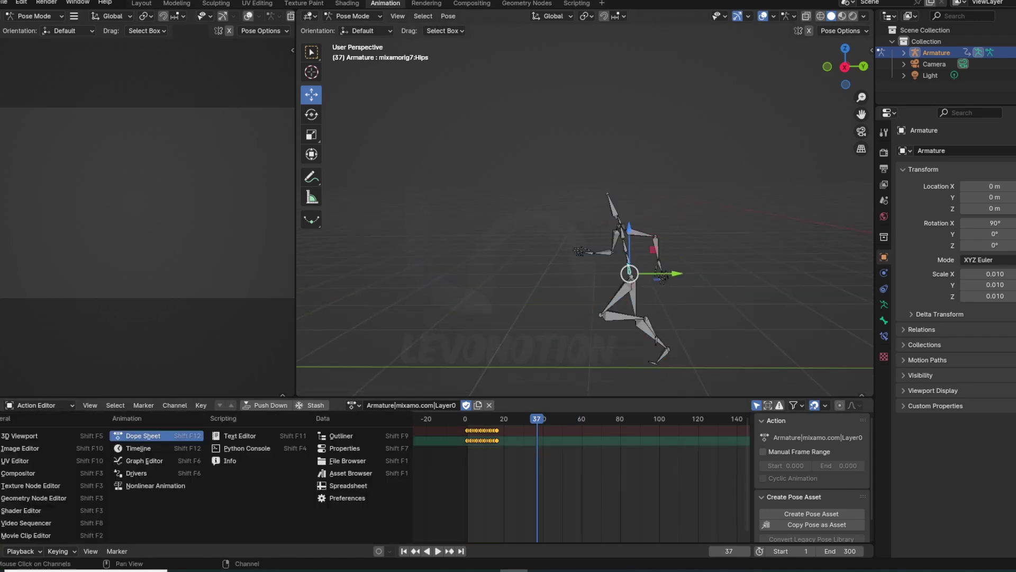
click(143, 435)
click(175, 405)
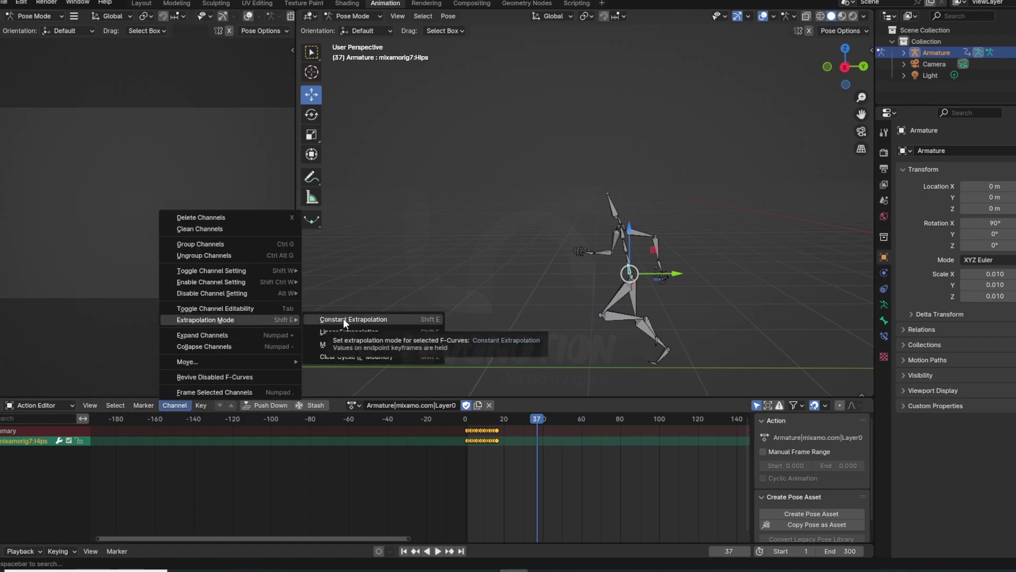
click(36, 405)
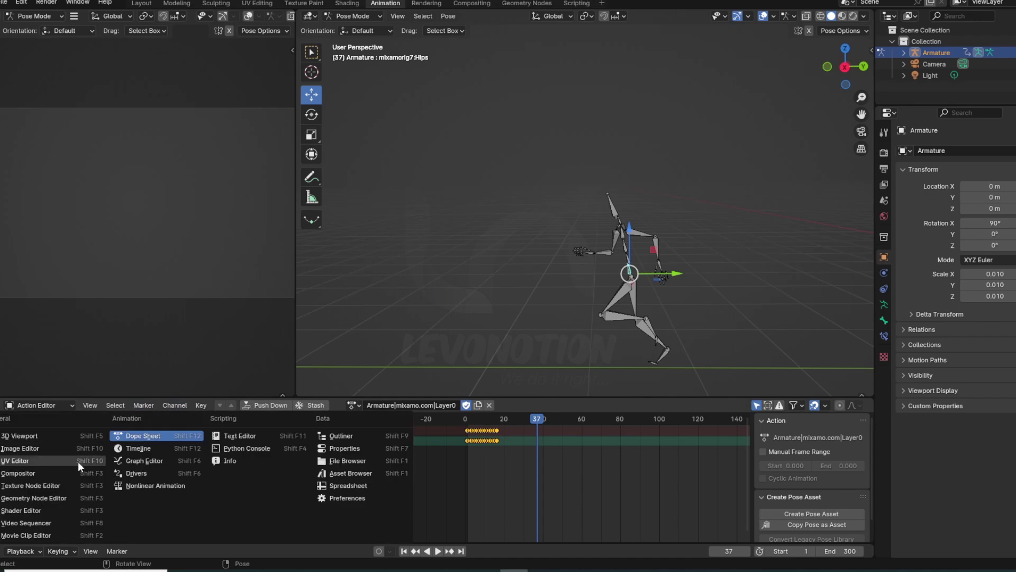
- In the Graph Editor isolate the hips Z Location curve and give it Constant Extrapolation
click(144, 460)
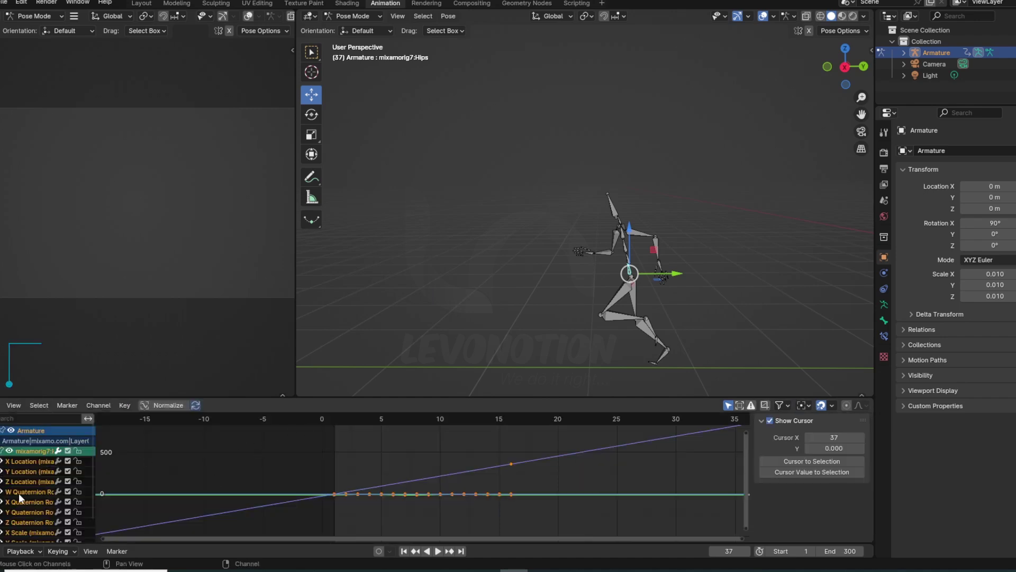
click(33, 481)
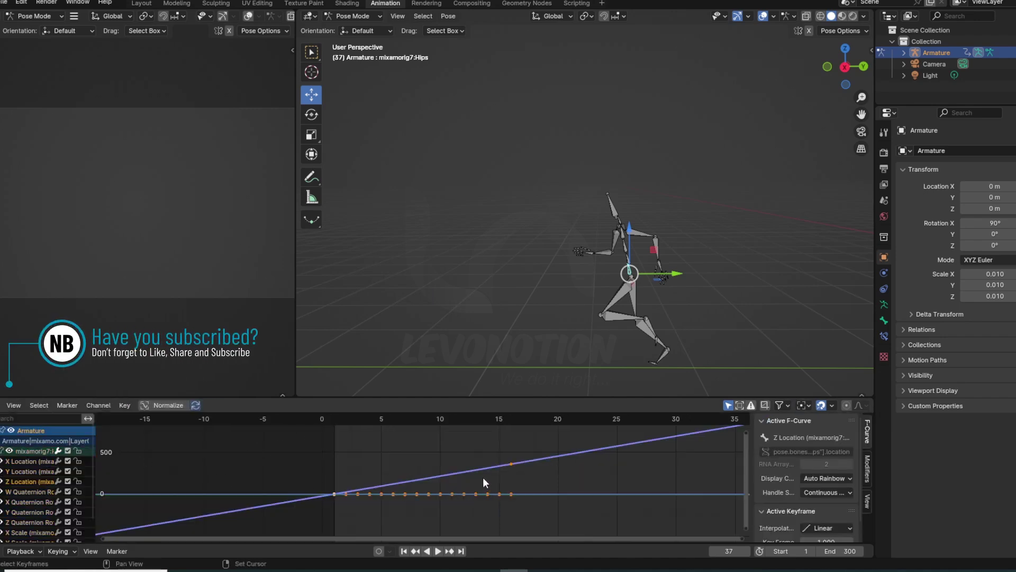
key(shift+h)
scroll(487, 479, down, 5)
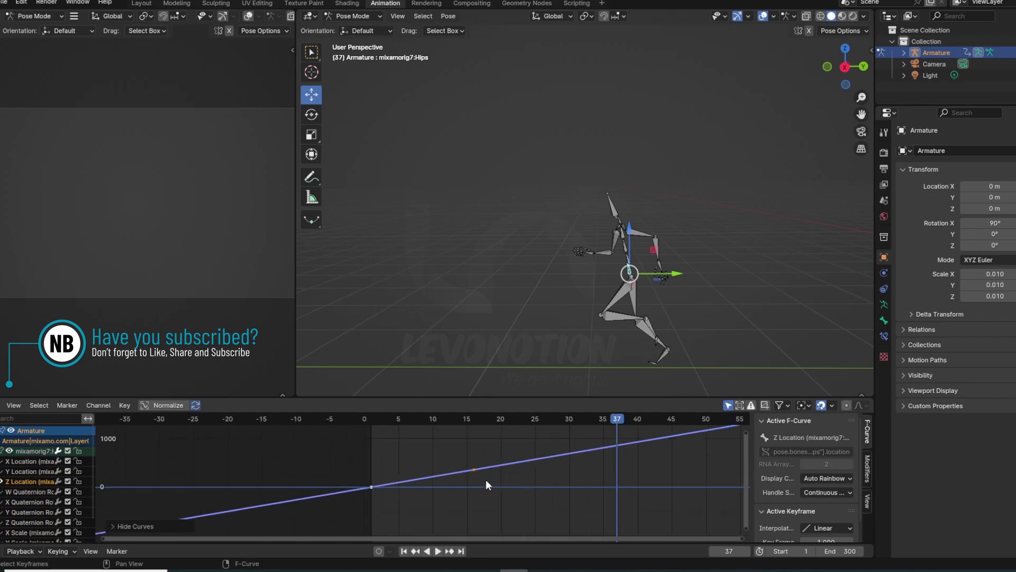
click(105, 408)
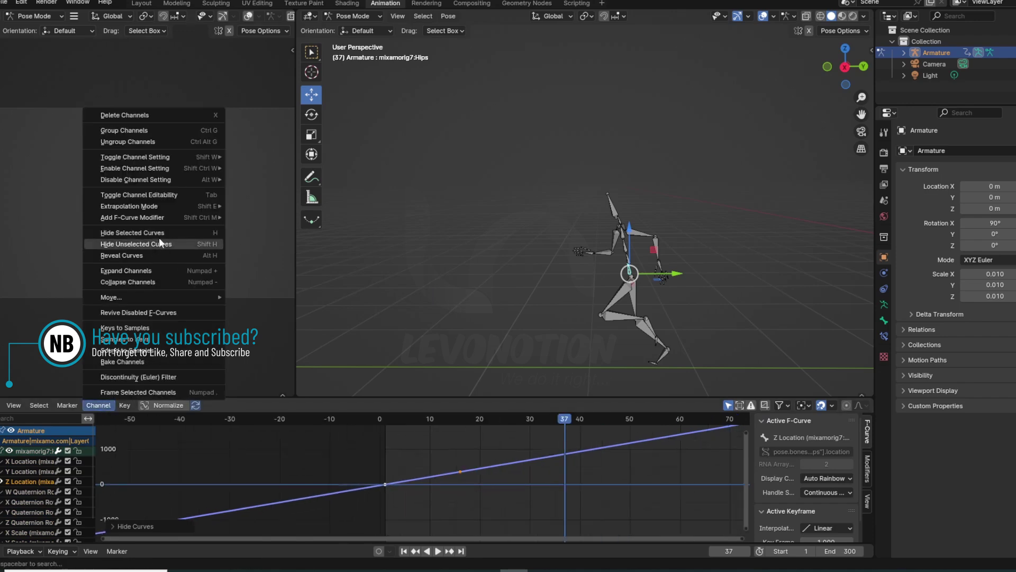
mouse_move(129, 206)
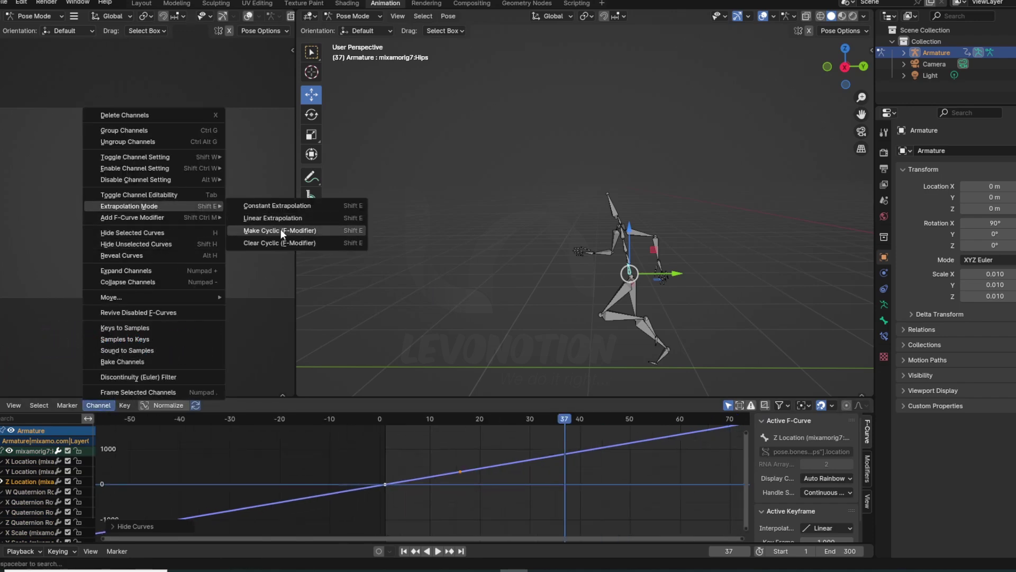
click(266, 207)
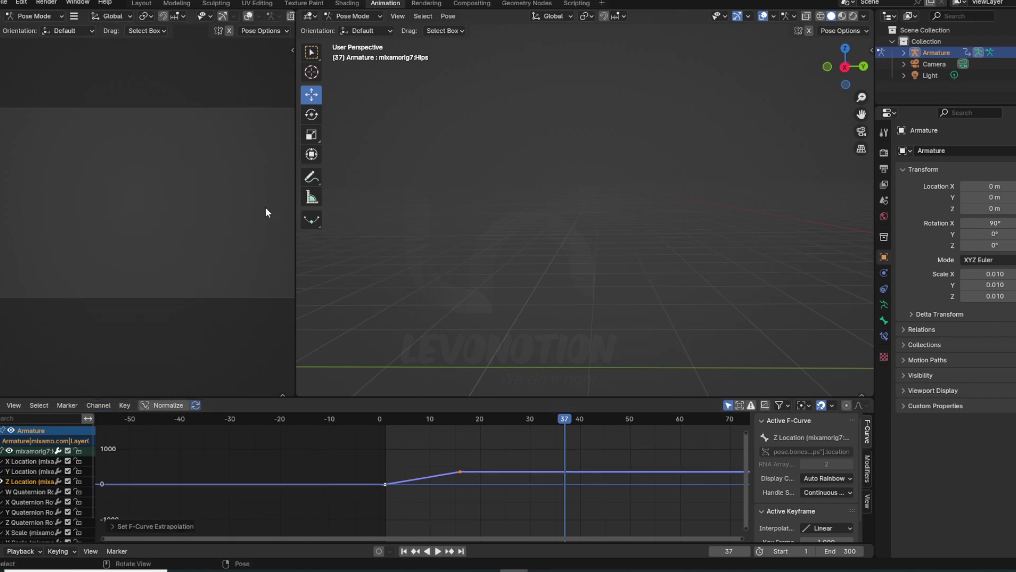
scroll(470, 472, up, 2)
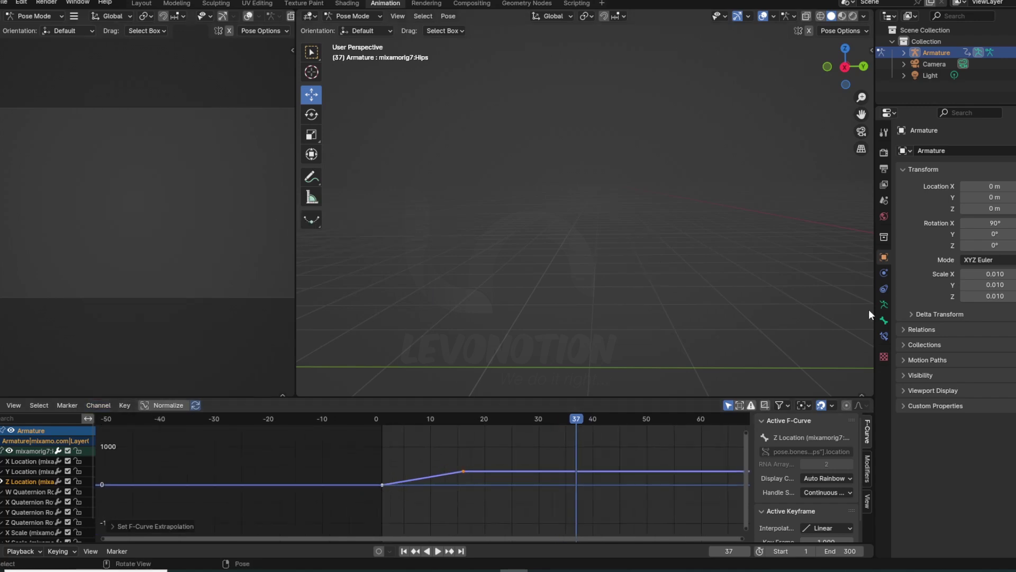
- Scrub back to the start and play the action to check the curve now holds flat
drag(498, 421, 387, 429)
scroll(663, 272, down, 3)
scroll(679, 270, down, 3)
scroll(685, 268, down, 3)
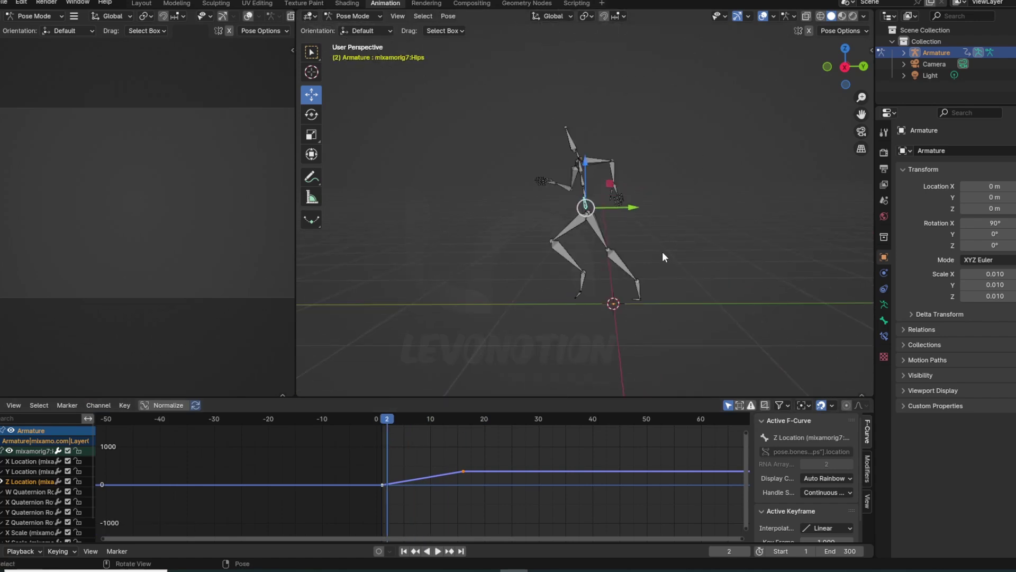
key(space)
key(space)
middle_drag(655, 257, 599, 211)
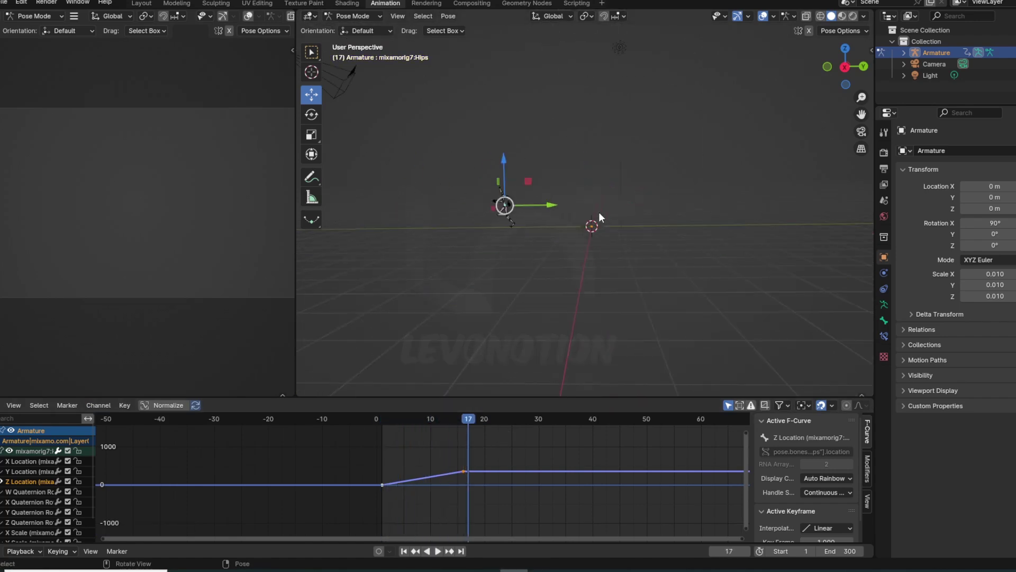
click(405, 550)
key(space)
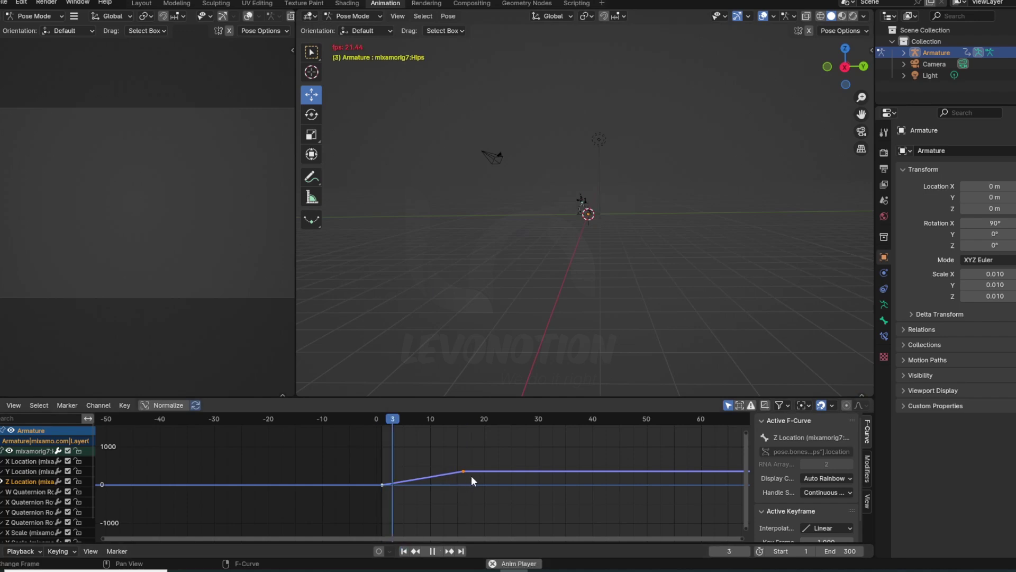
key(space)
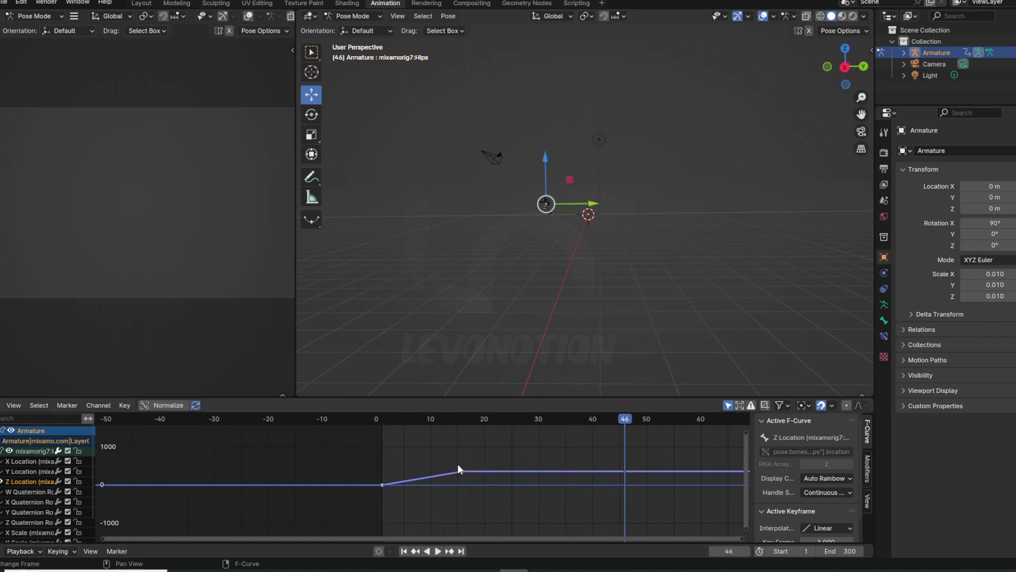
- Return to the Action Editor and reassign the baked 300-frame 'Action' to the armature
click(14, 405)
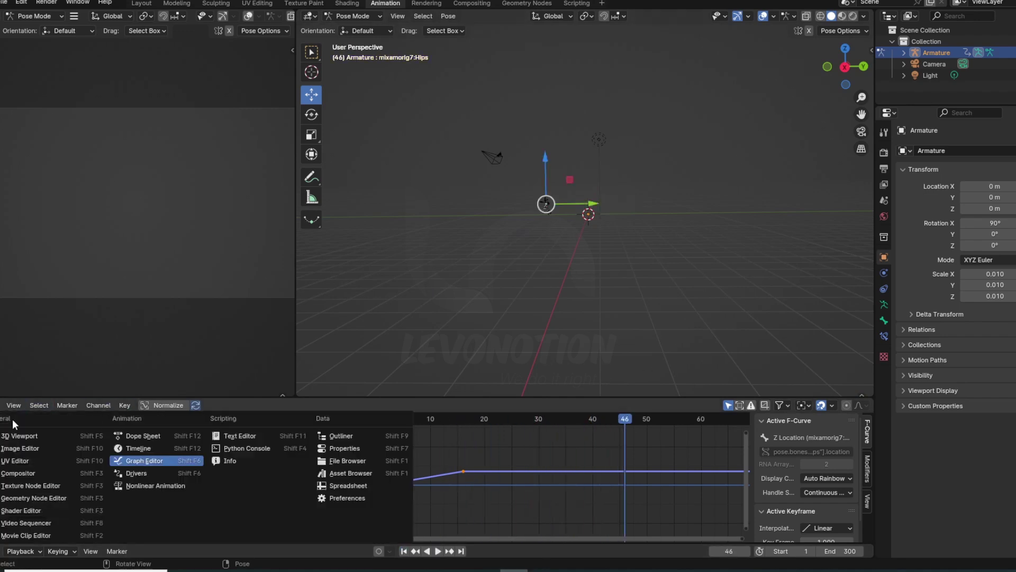
click(150, 437)
click(352, 405)
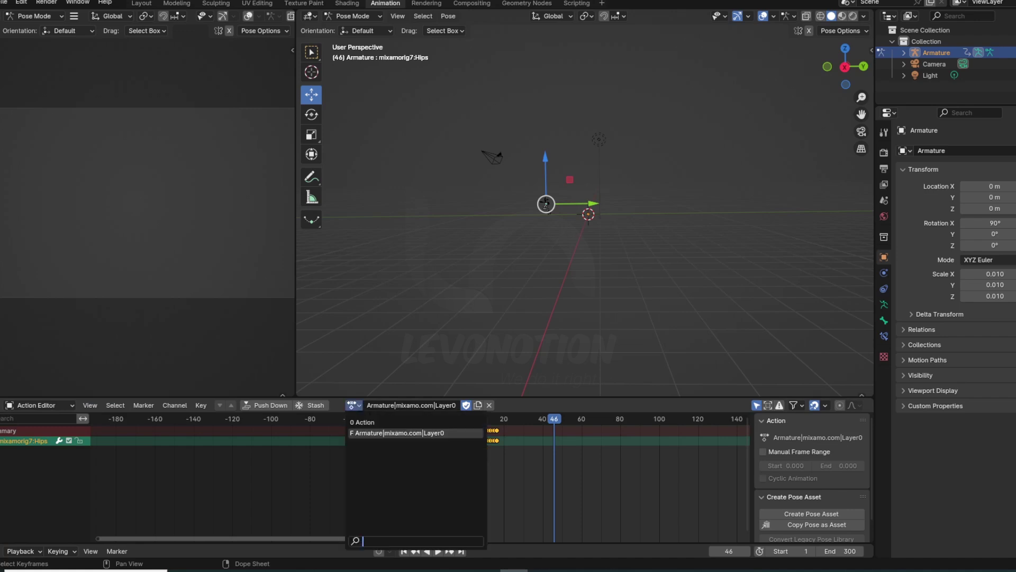
click(363, 421)
scroll(599, 482, down, 2)
scroll(600, 483, down, 2)
- Frame the full 0–300 key range and play the baked run from frame 1, stopping around frame 145
middle_drag(600, 482, 527, 499)
click(404, 551)
key(space)
mouse_move(561, 205)
middle_down()
mouse_move(632, 249)
mouse_move(640, 268)
mouse_move(534, 250)
mouse_move(694, 191)
mouse_move(561, 245)
mouse_move(594, 253)
middle_up()
key(space)
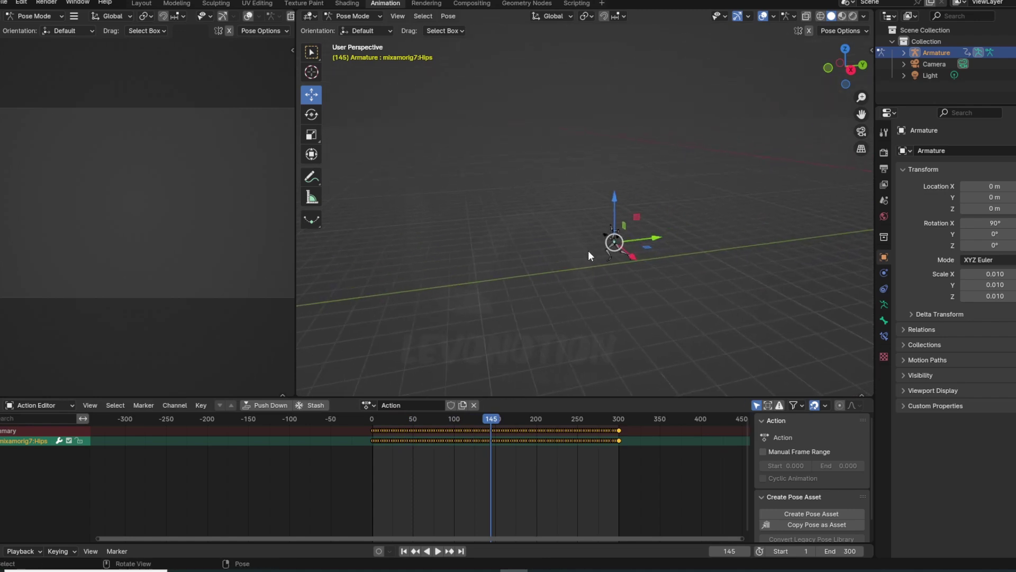